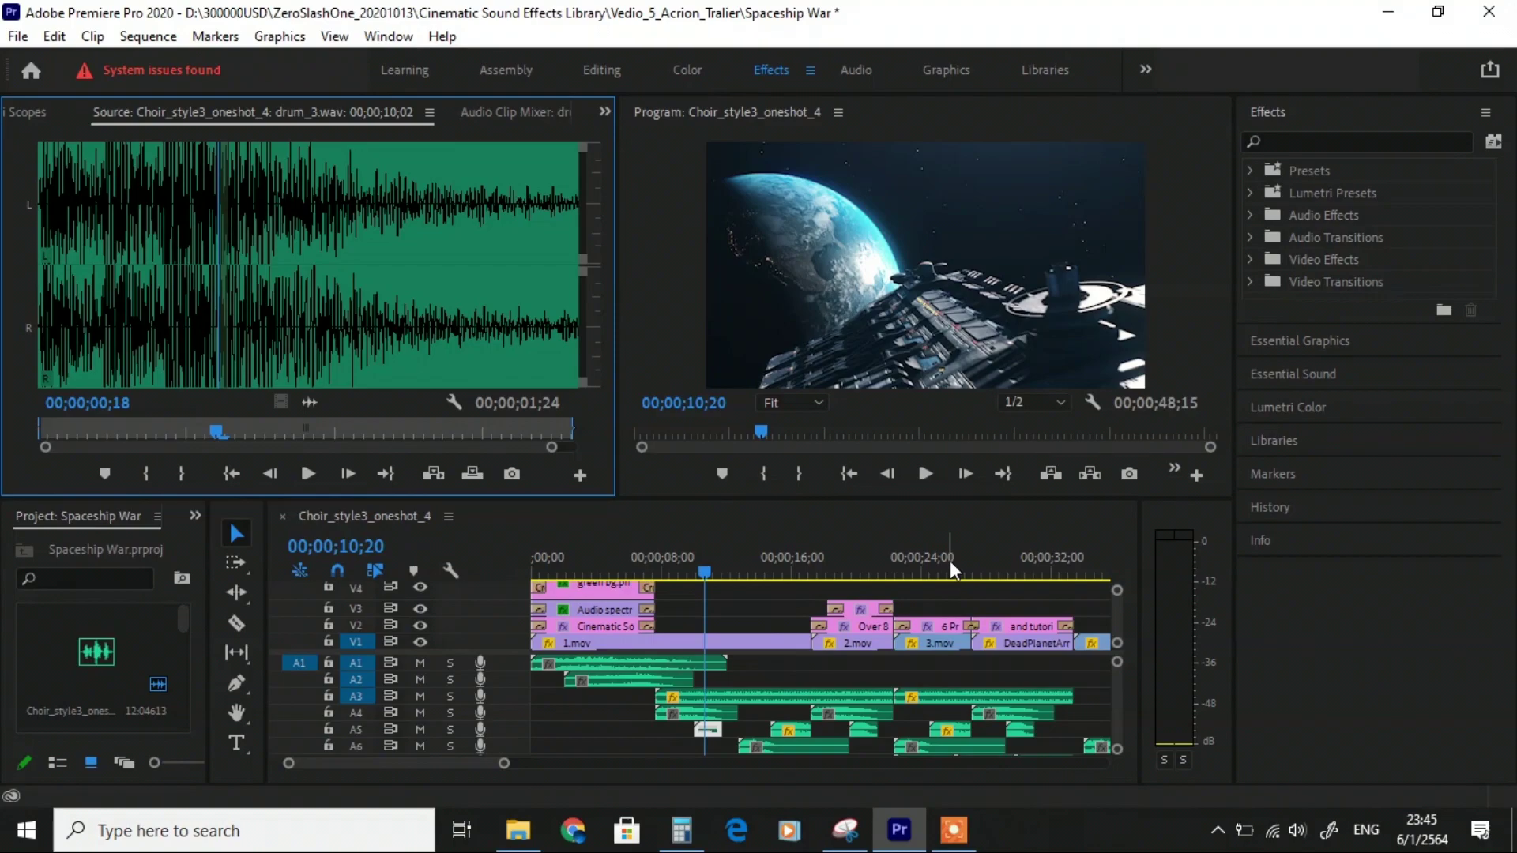
key("super+e")
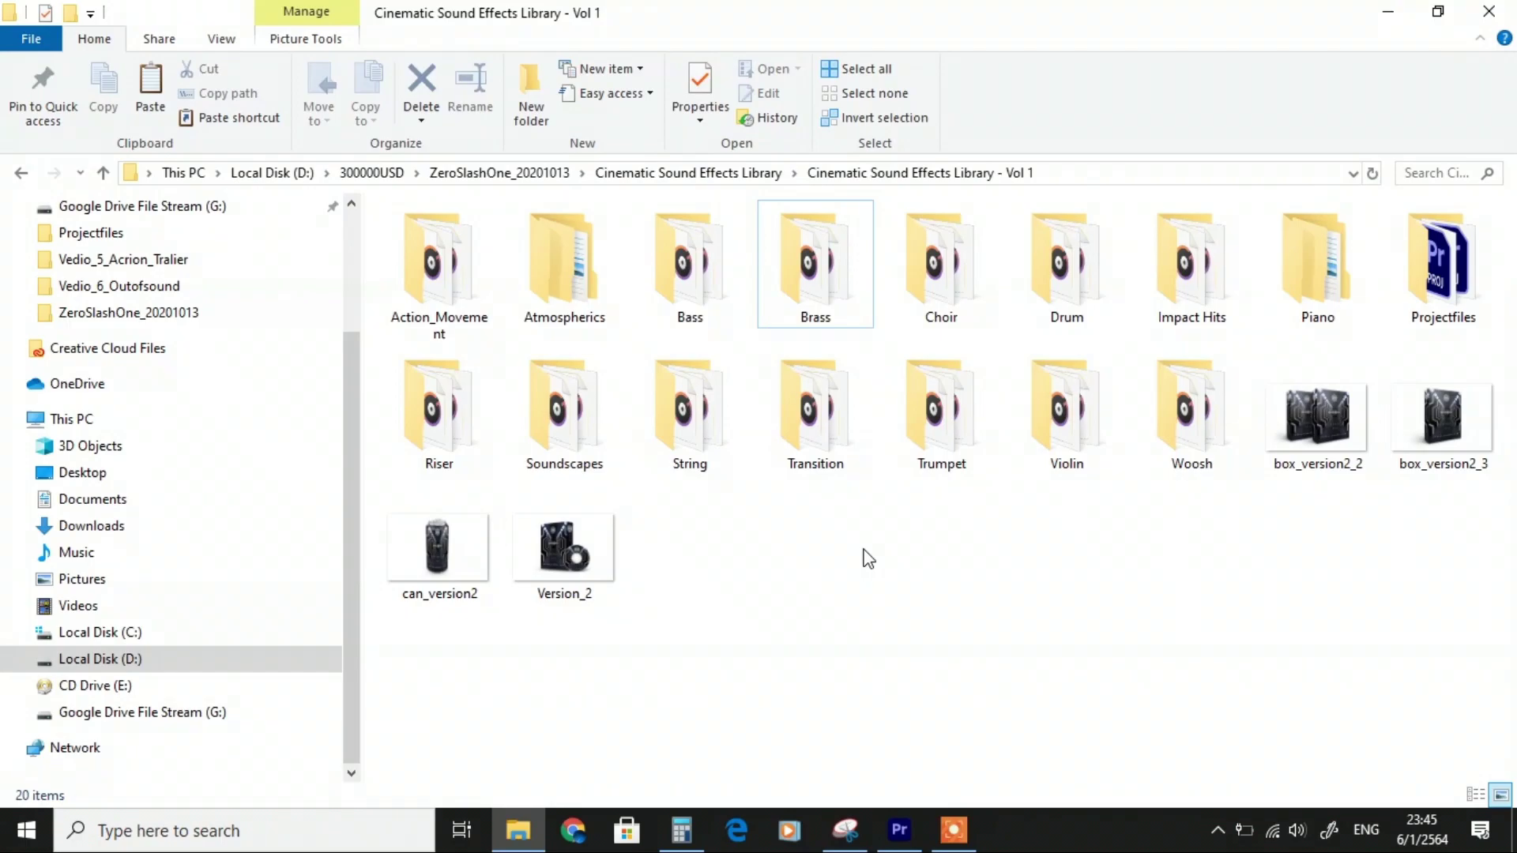
left_click(542, 422)
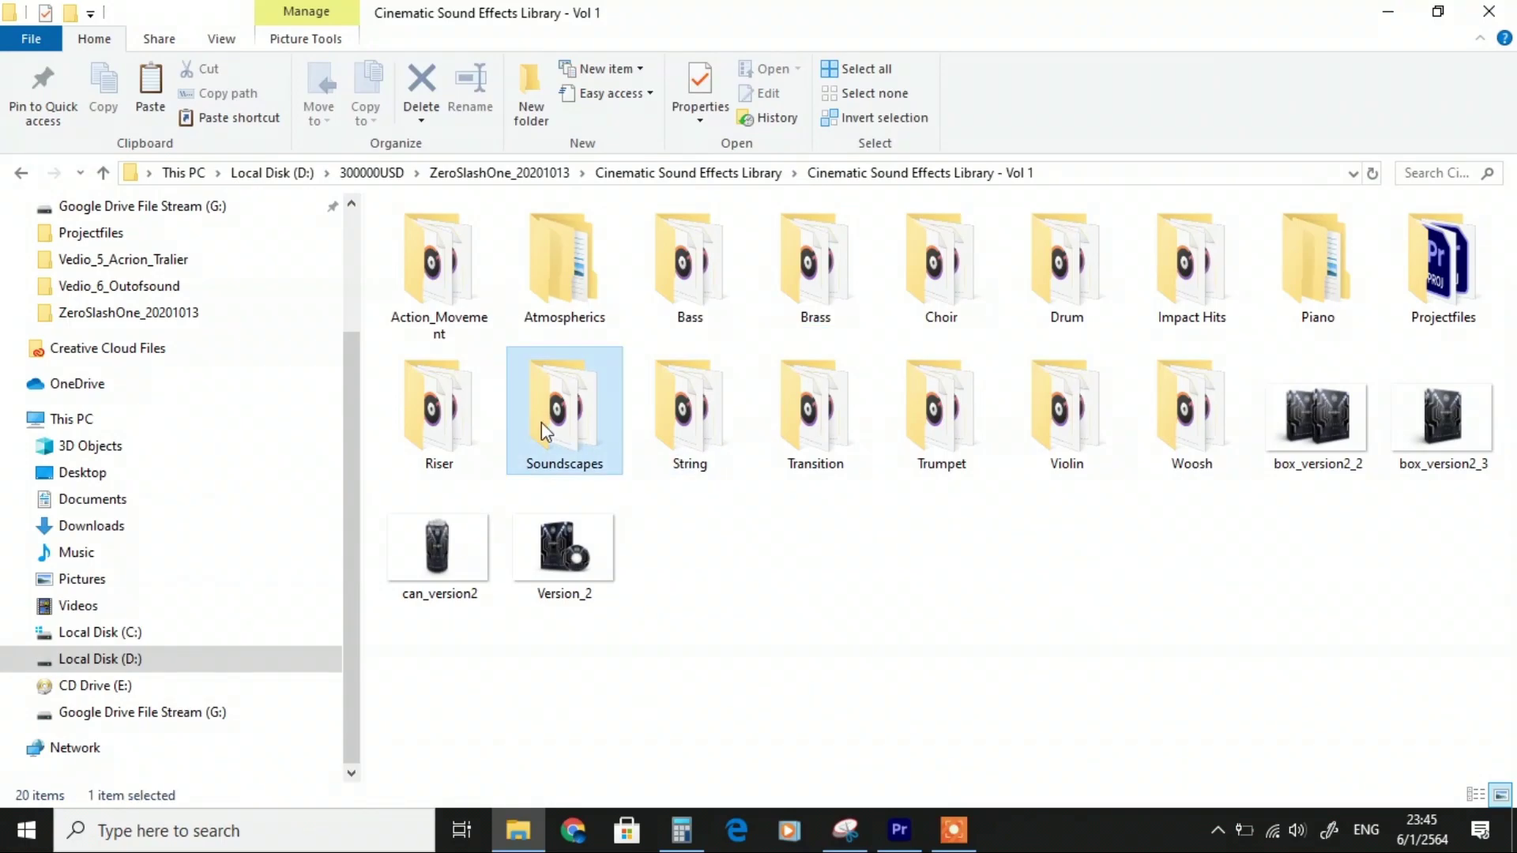
key("Return")
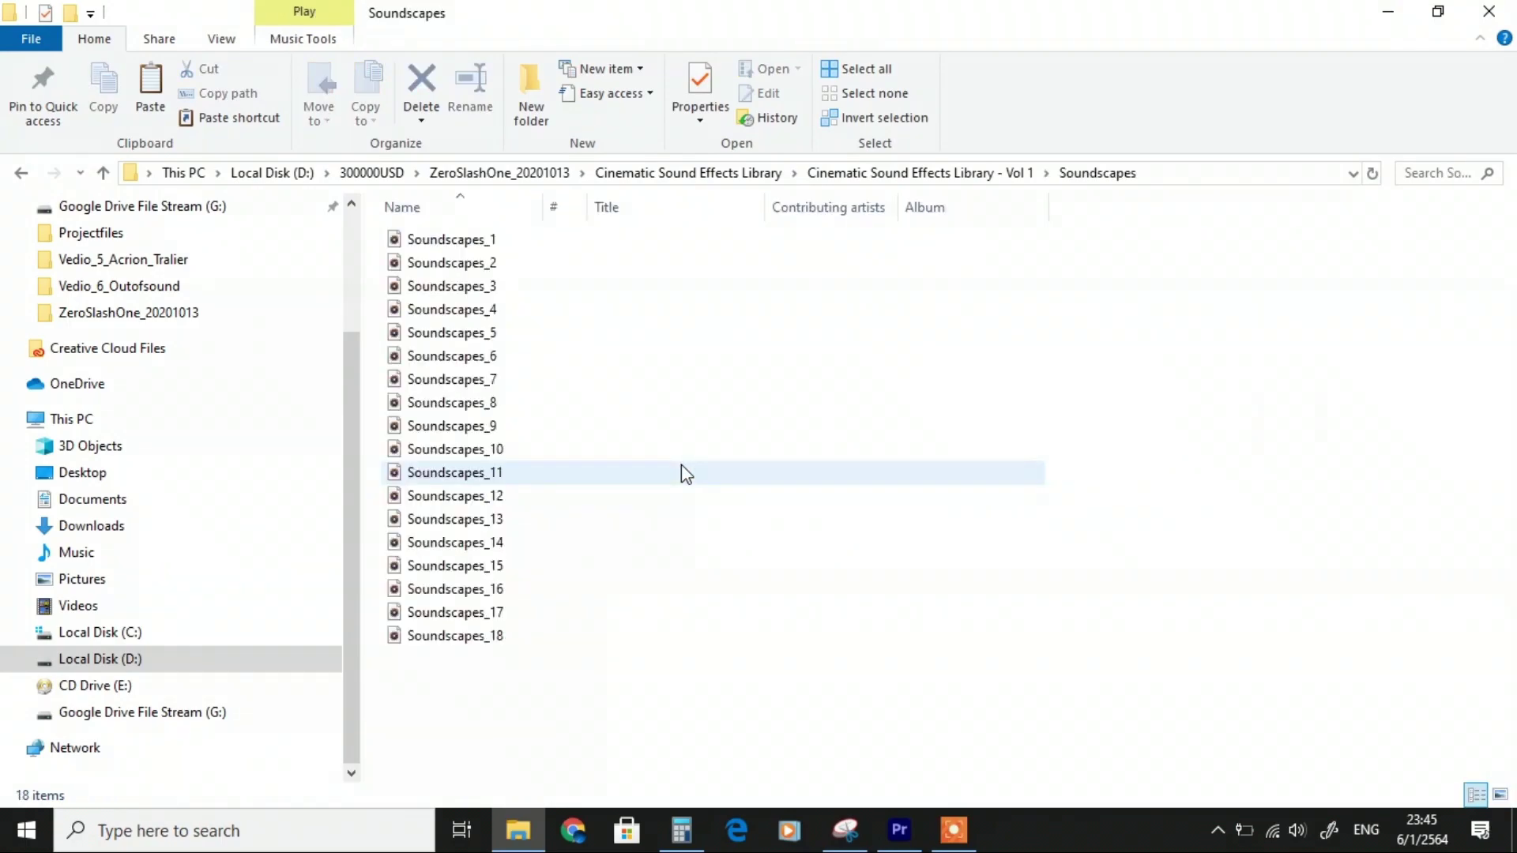
left_click(865, 174)
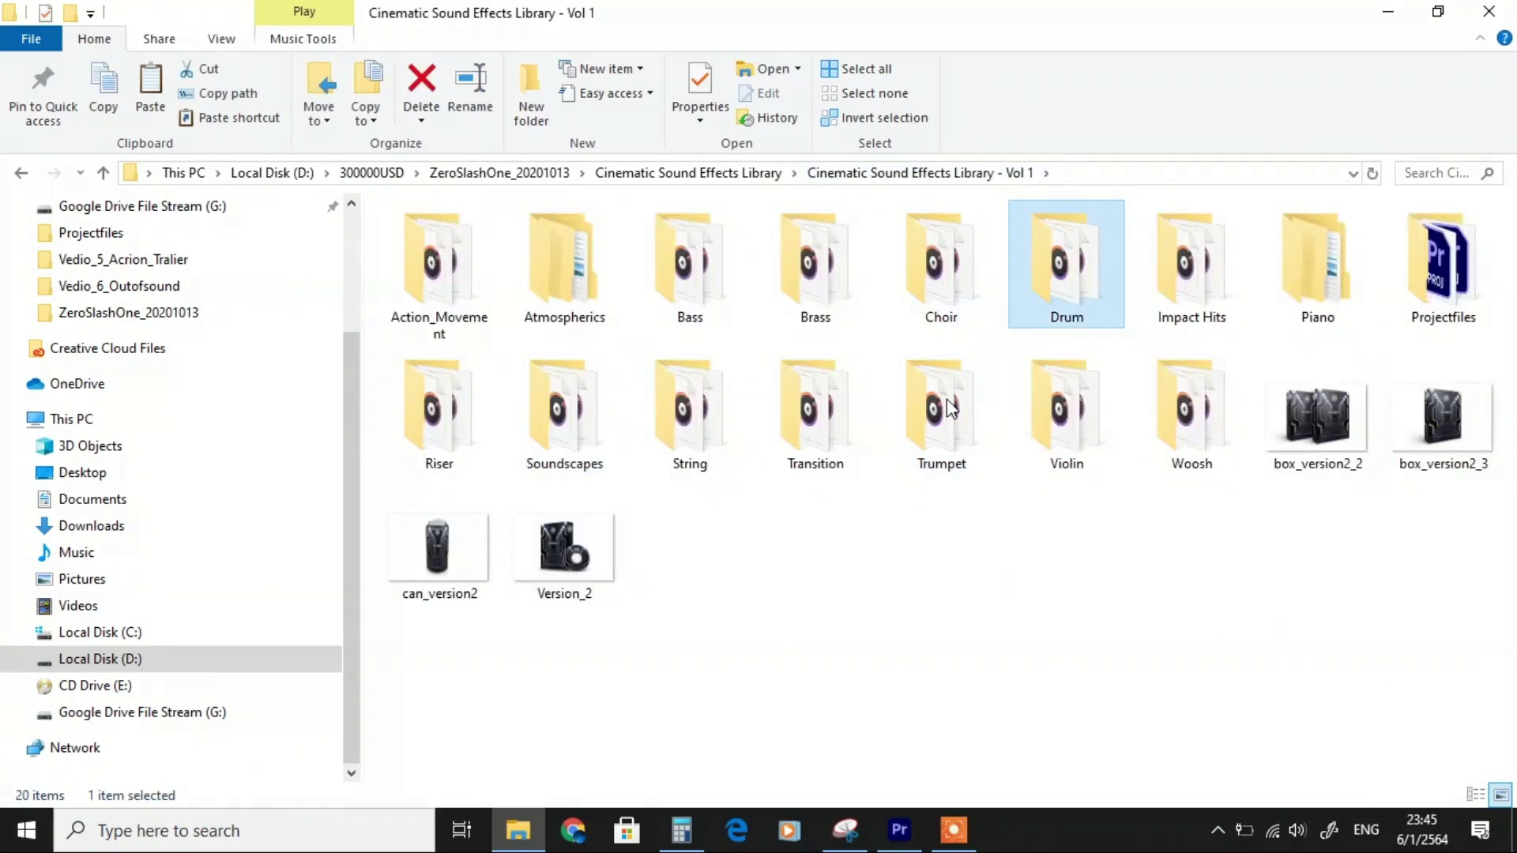
left_click(952, 407)
left_click(818, 407)
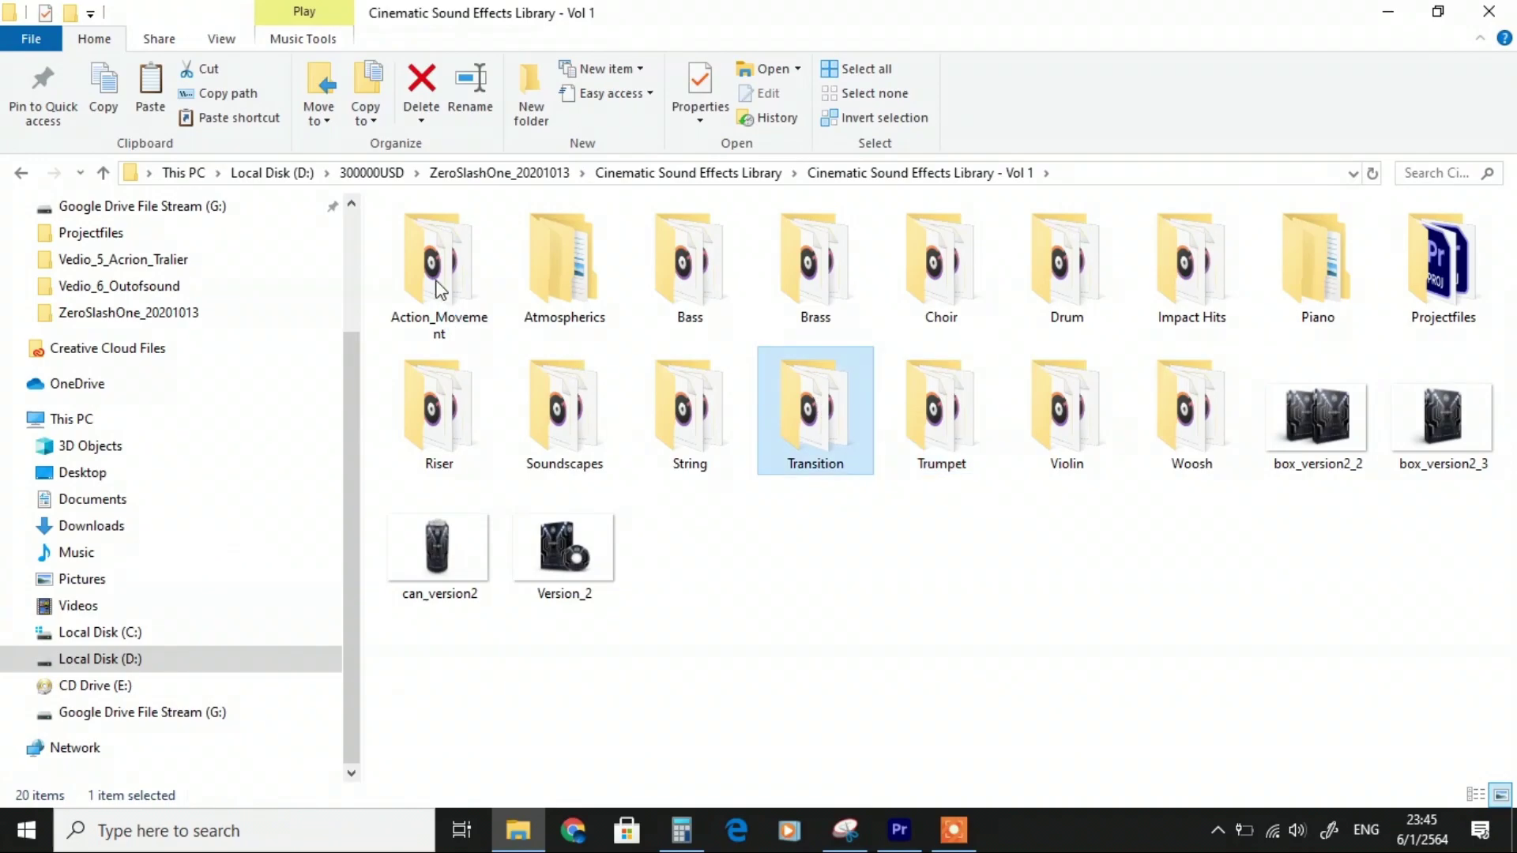
key("Home")
key("Return")
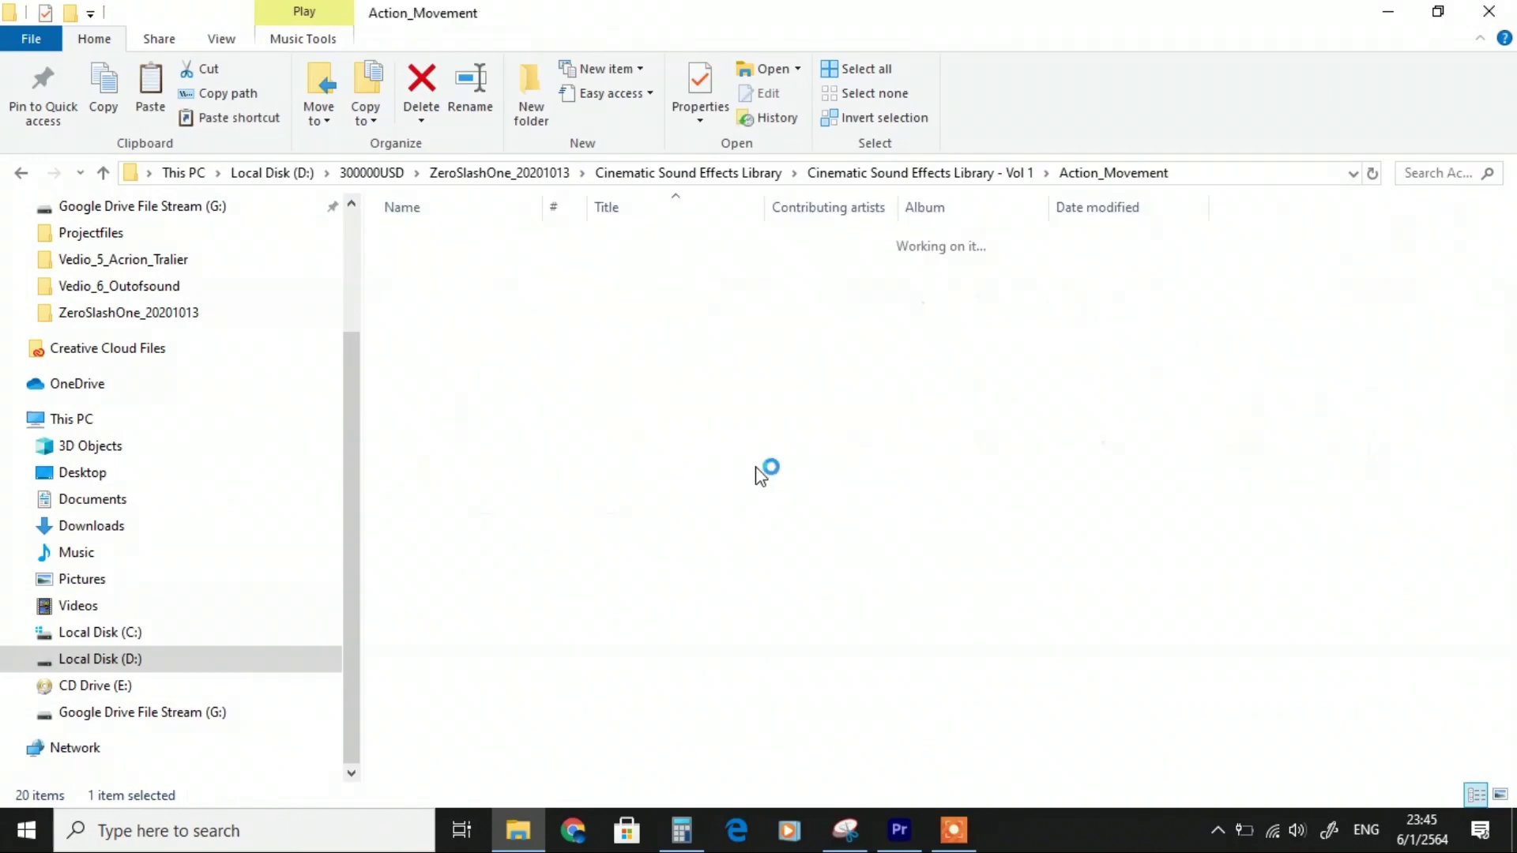
left_click(897, 175)
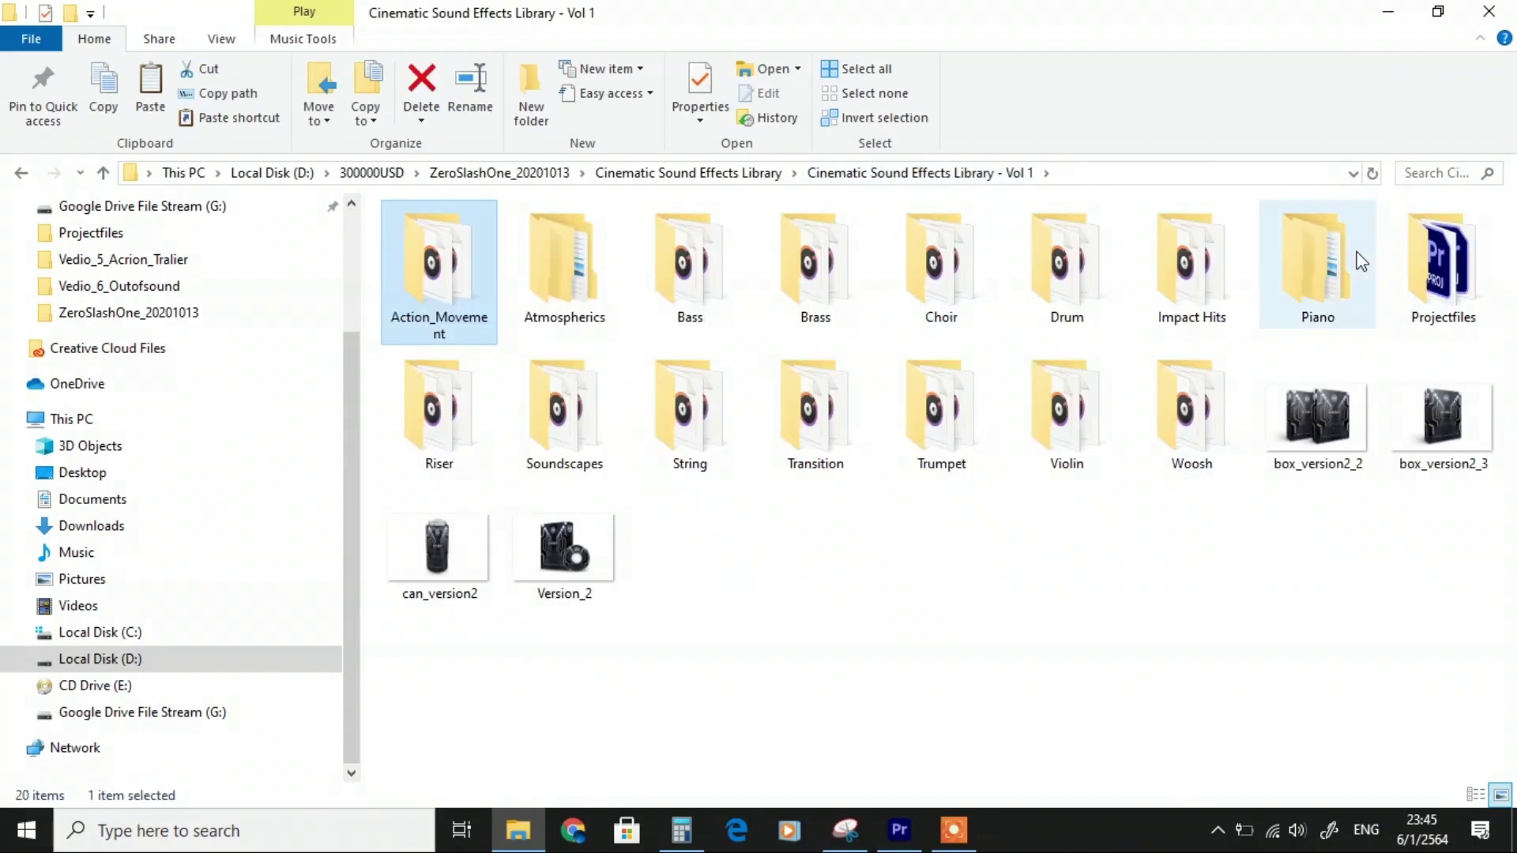
left_click(1445, 285)
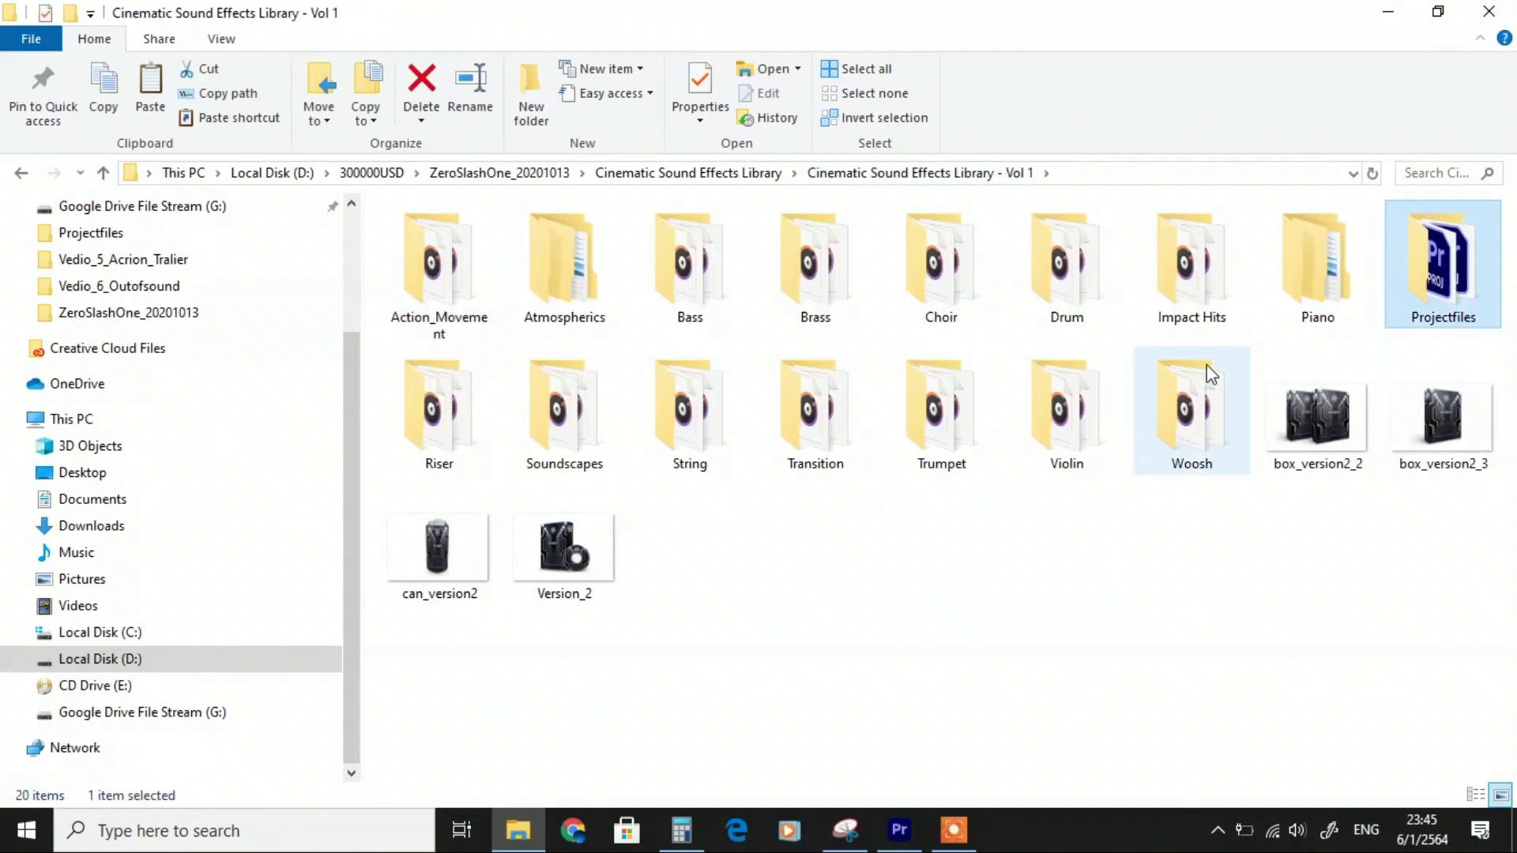
mouse_move(1206, 365)
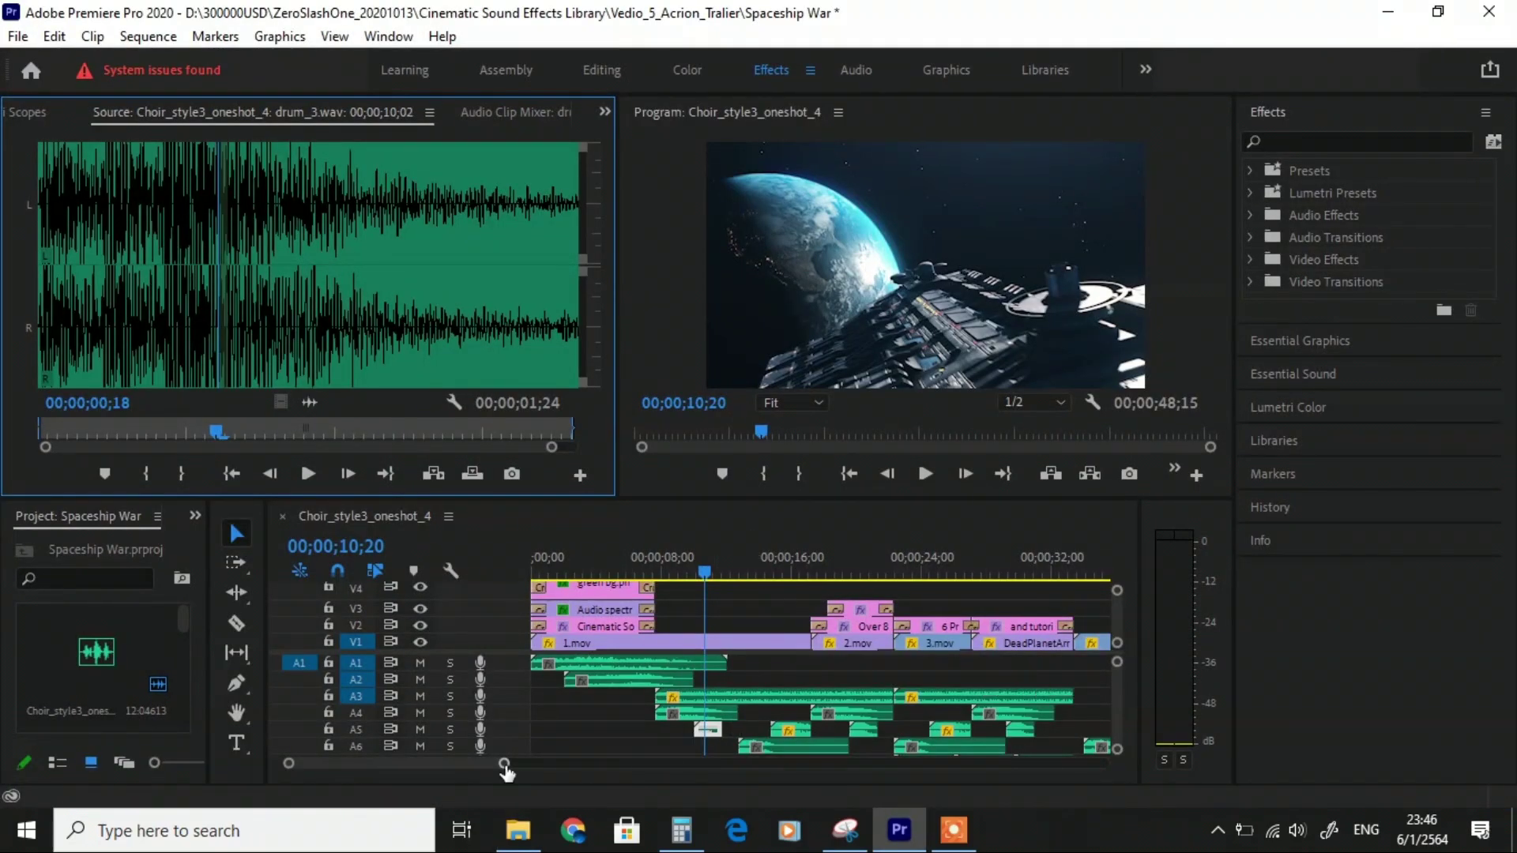
Step: Zoom the timeline out, set the playhead to 00;00;06;20, and open the A1 choir clip in the Source Monitor
left_click_drag(505, 764, 525, 764)
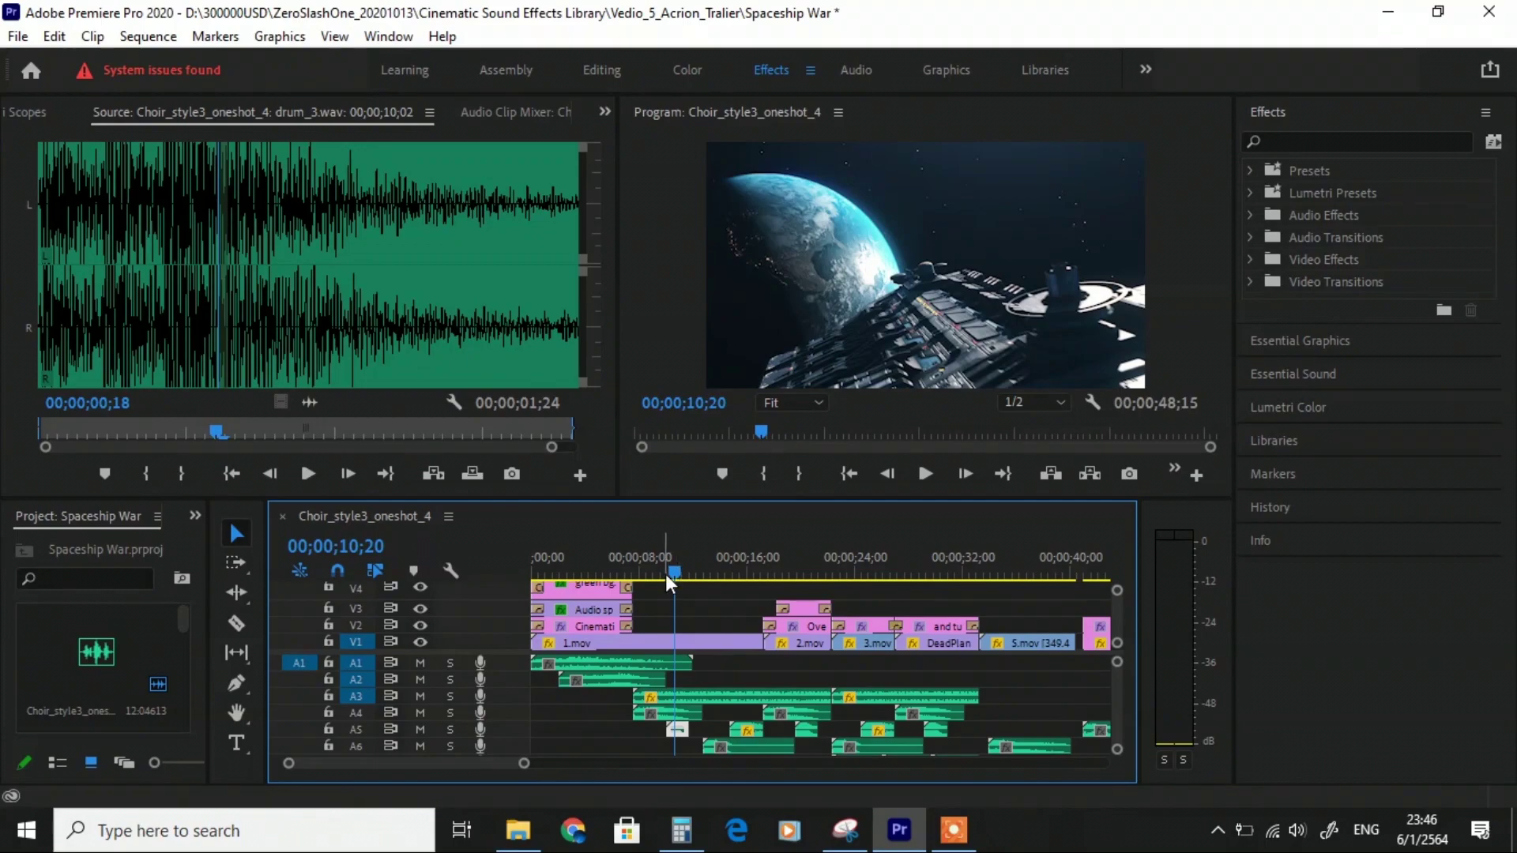
left_click(620, 572)
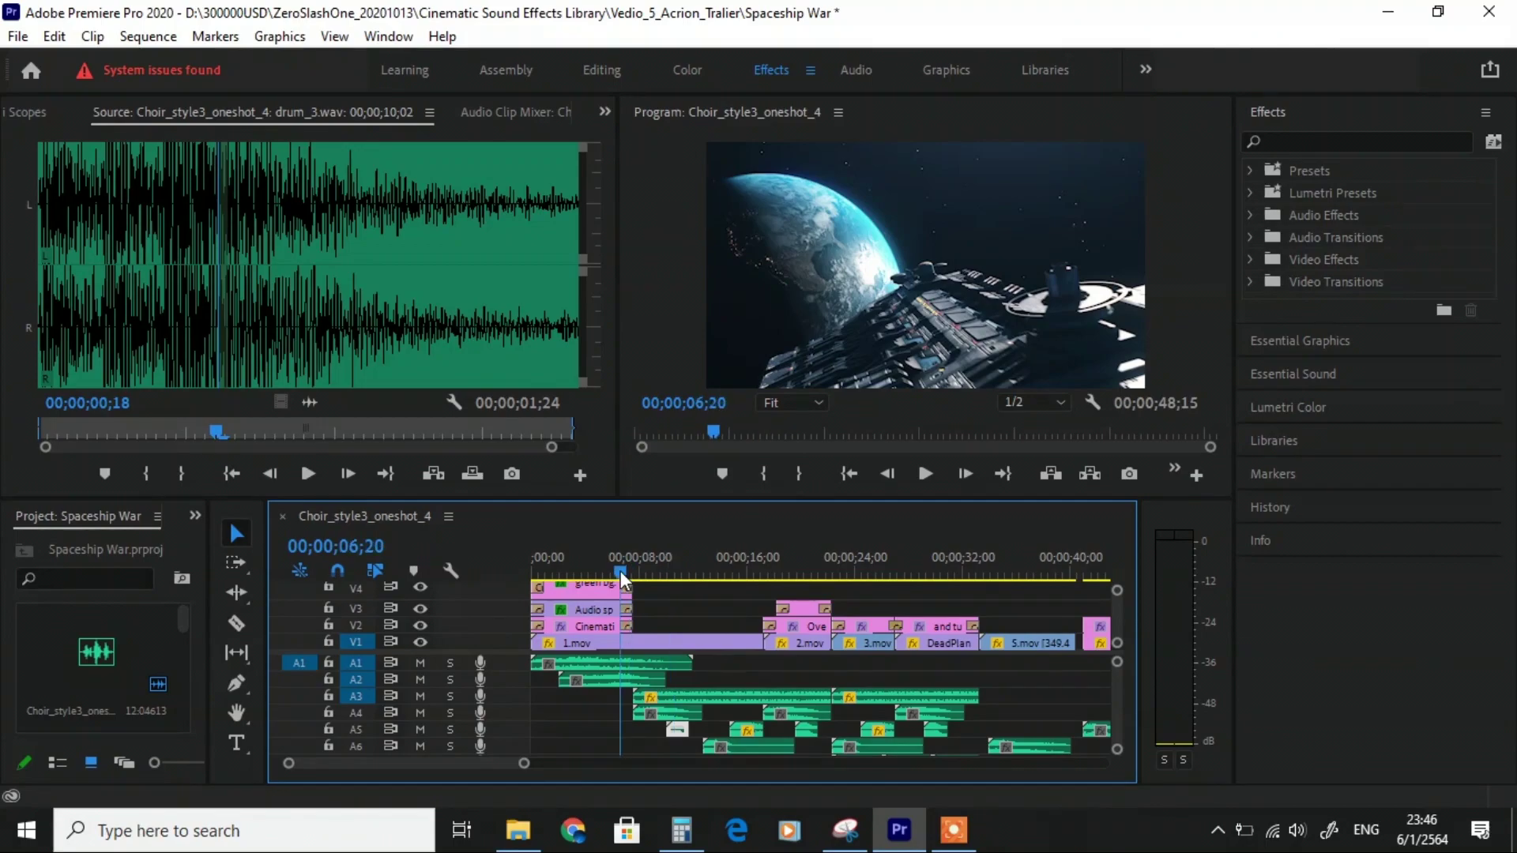
double_click(588, 662)
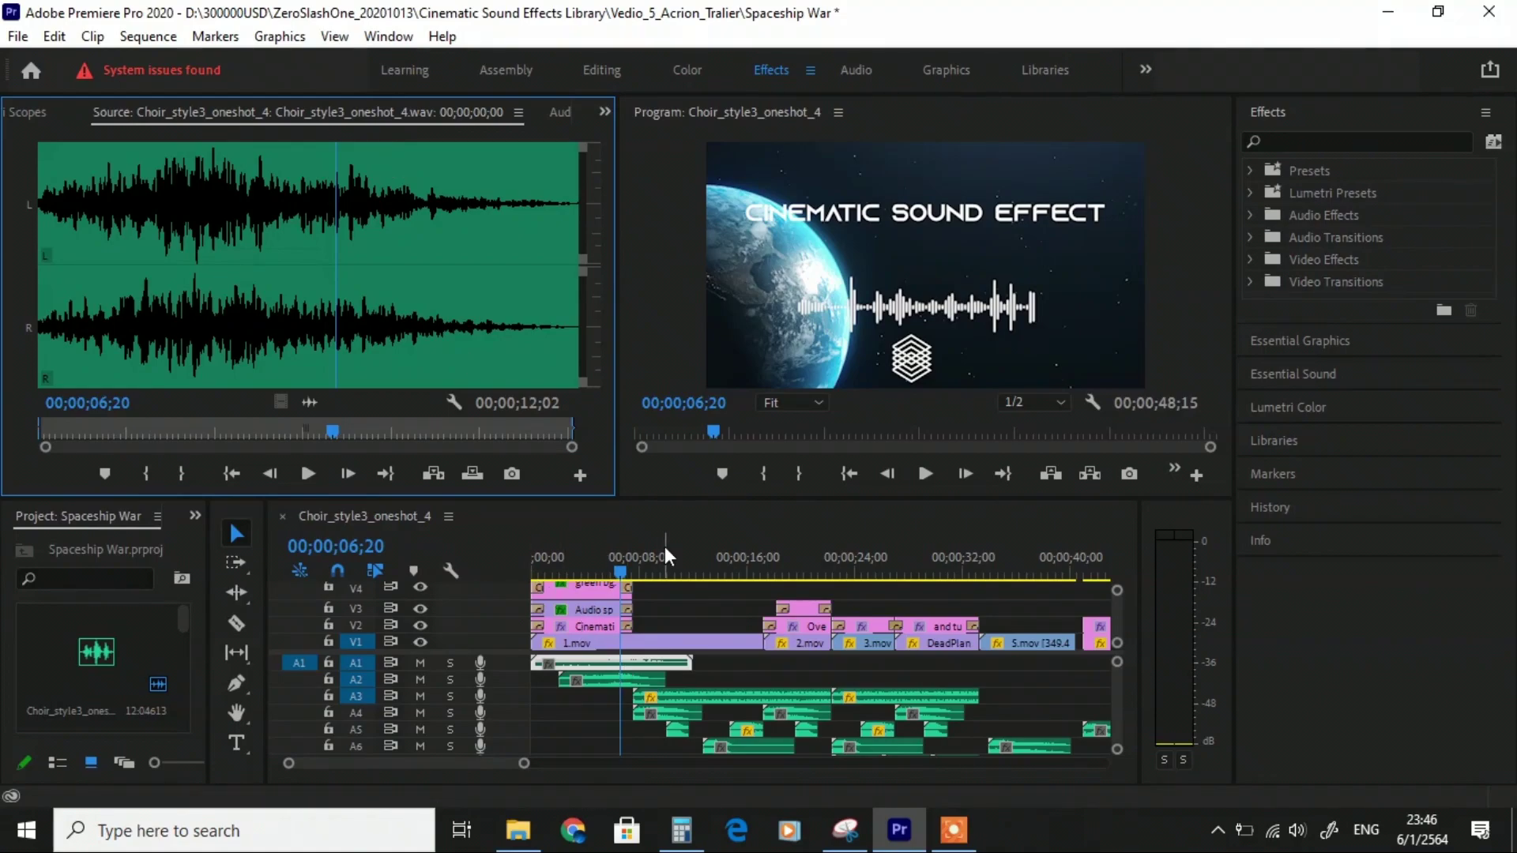
Step: Load Soundscapes_2.wav from A2 into the Source Monitor, scrub to 00;00;08;15, and select the A3 action clip
double_click(596, 678)
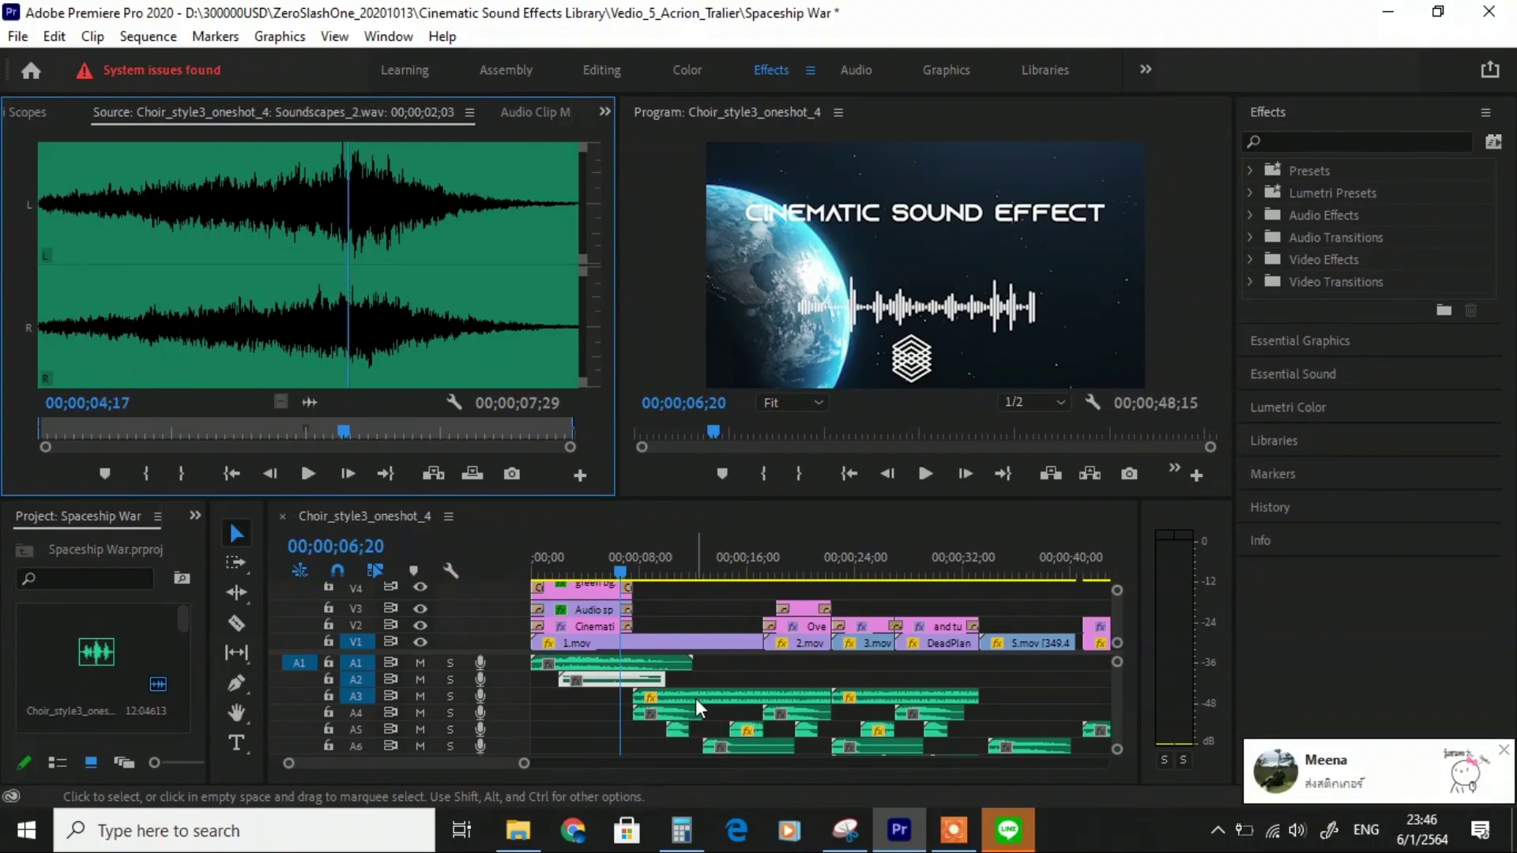
left_click(629, 575)
left_click_drag(631, 577, 645, 575)
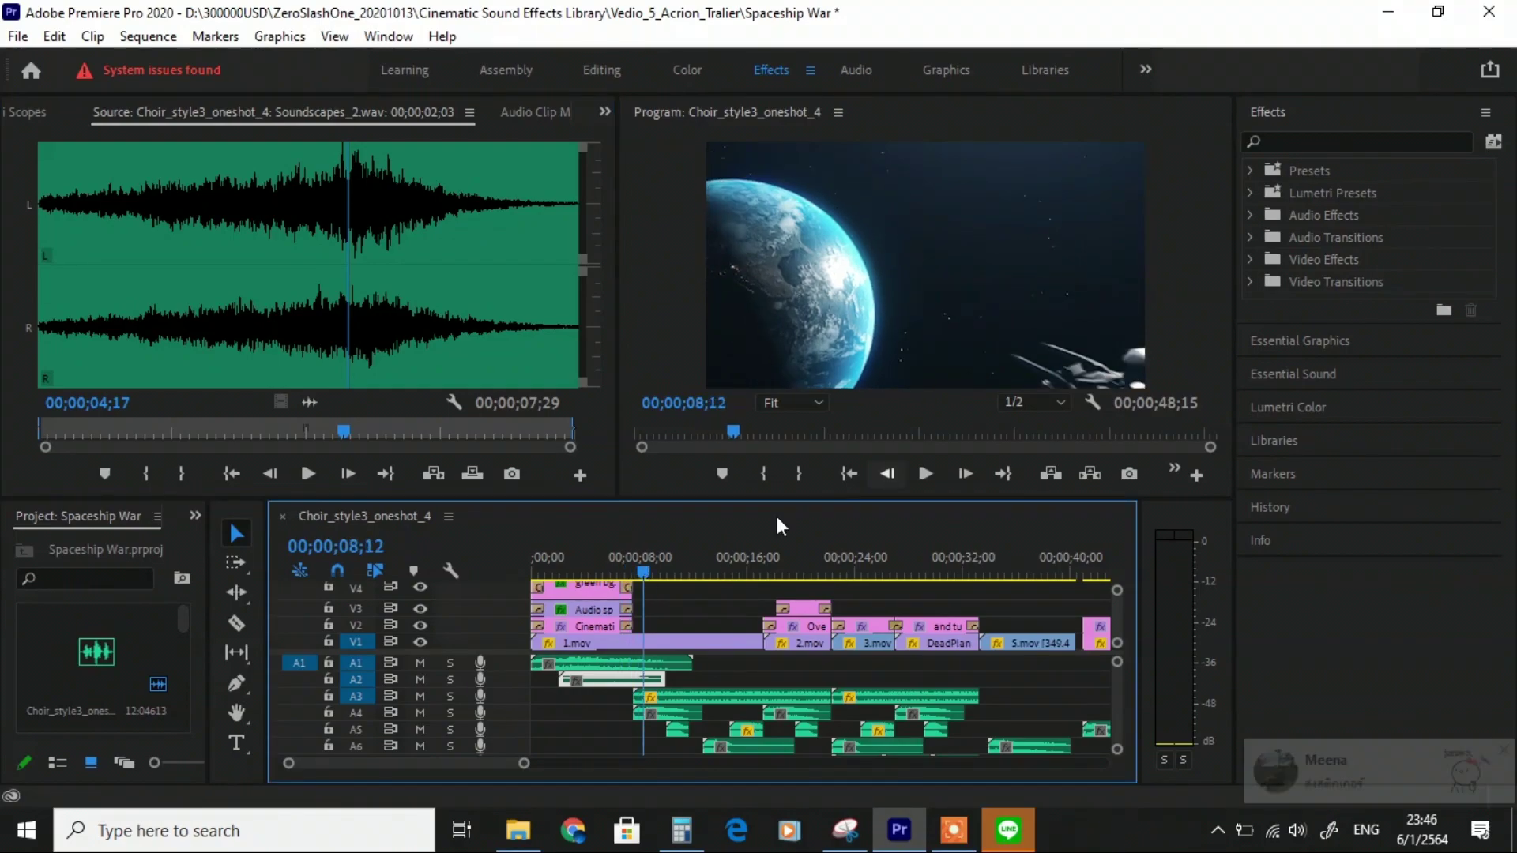
left_click(646, 575)
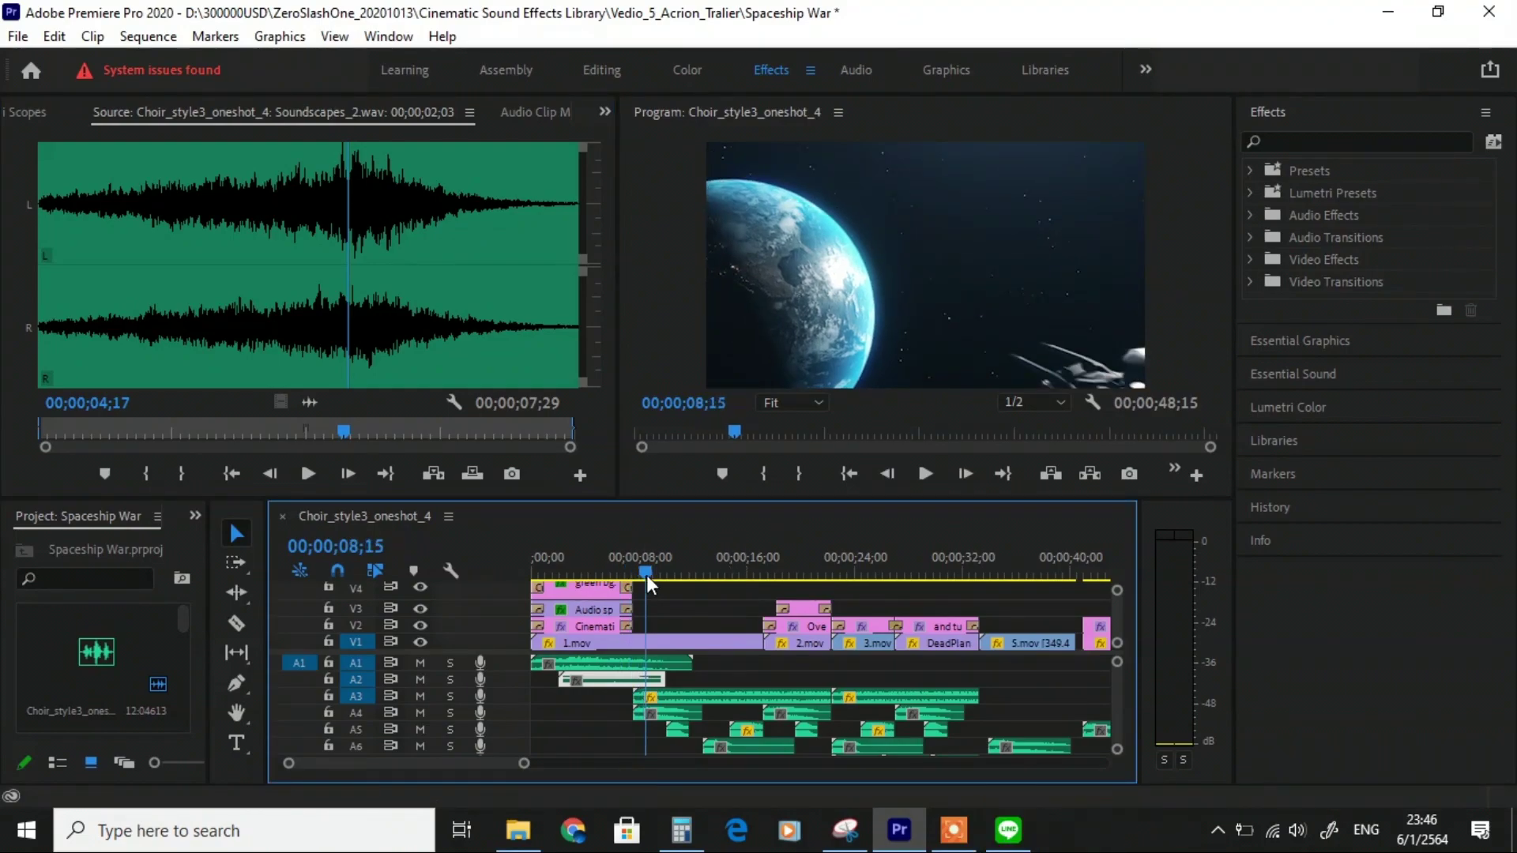
left_click(693, 699)
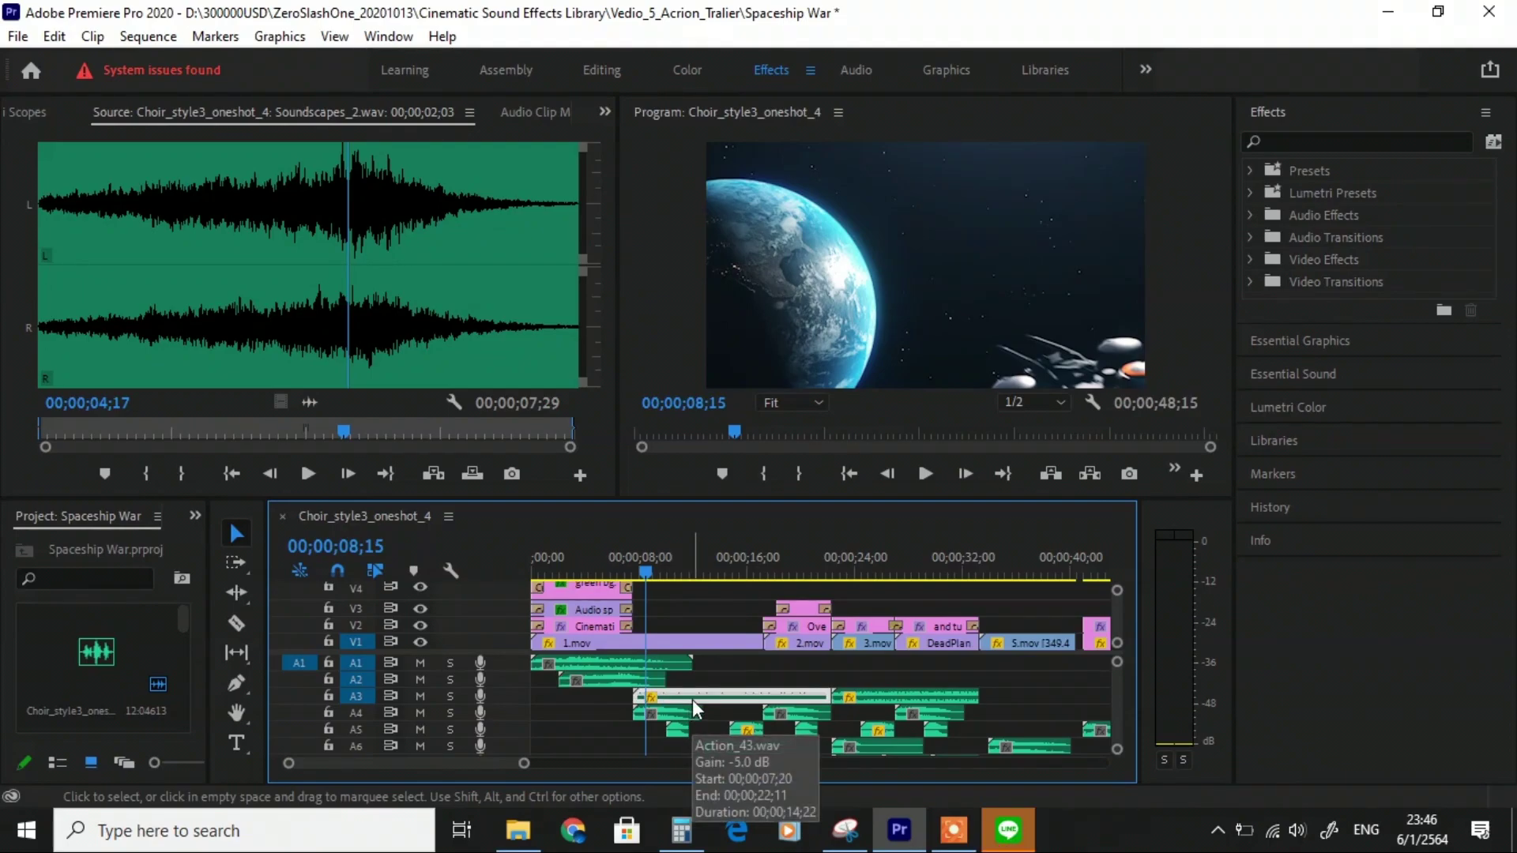
Step: Preview the A3 action, A4 Brass_13 and A5 drum_3 clips, scrubbing to about 12 seconds
double_click(692, 700)
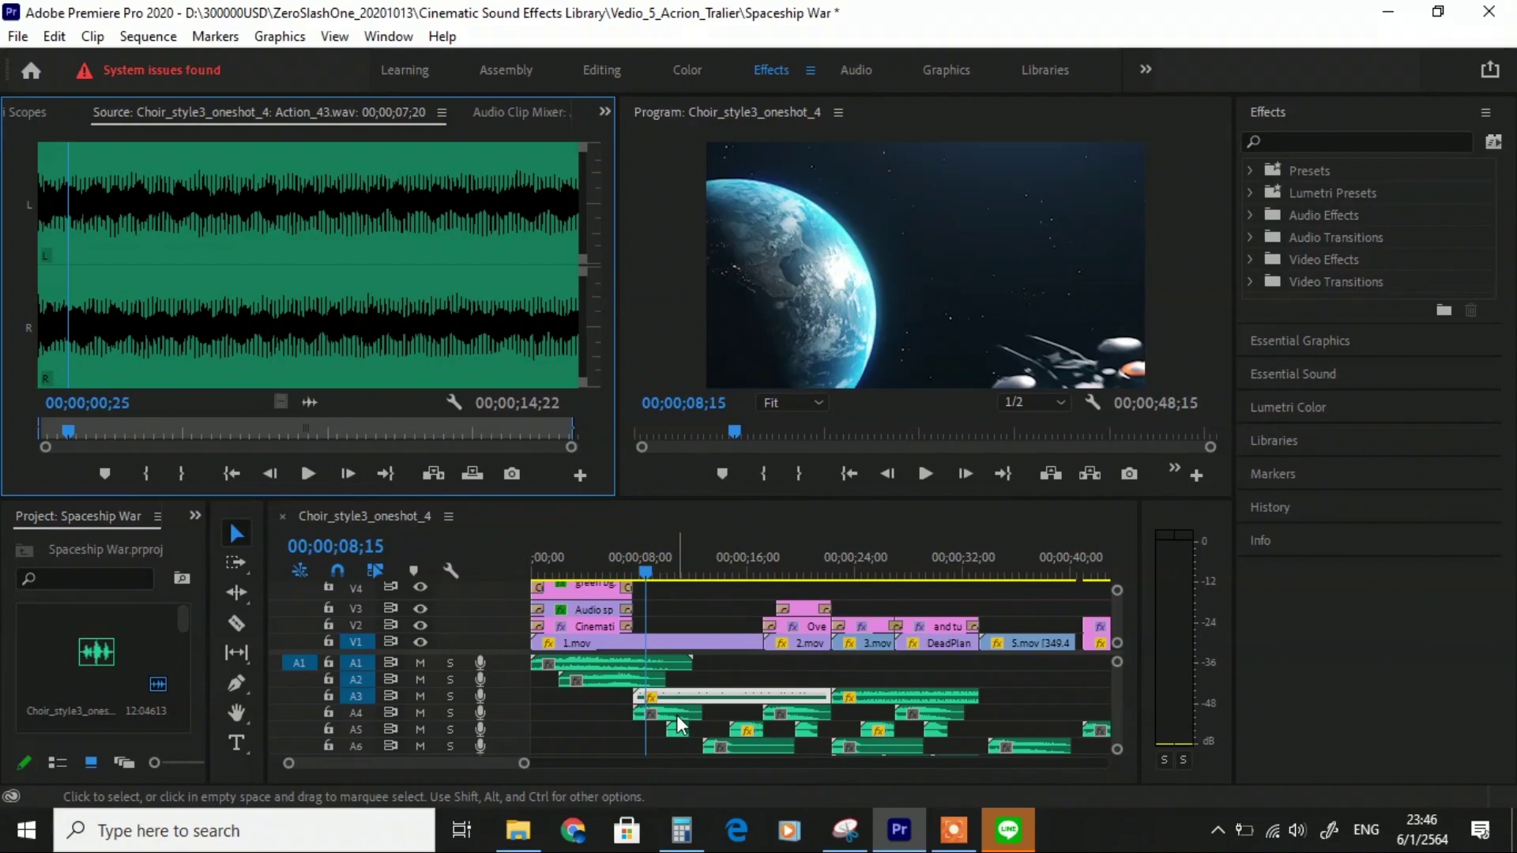
double_click(676, 716)
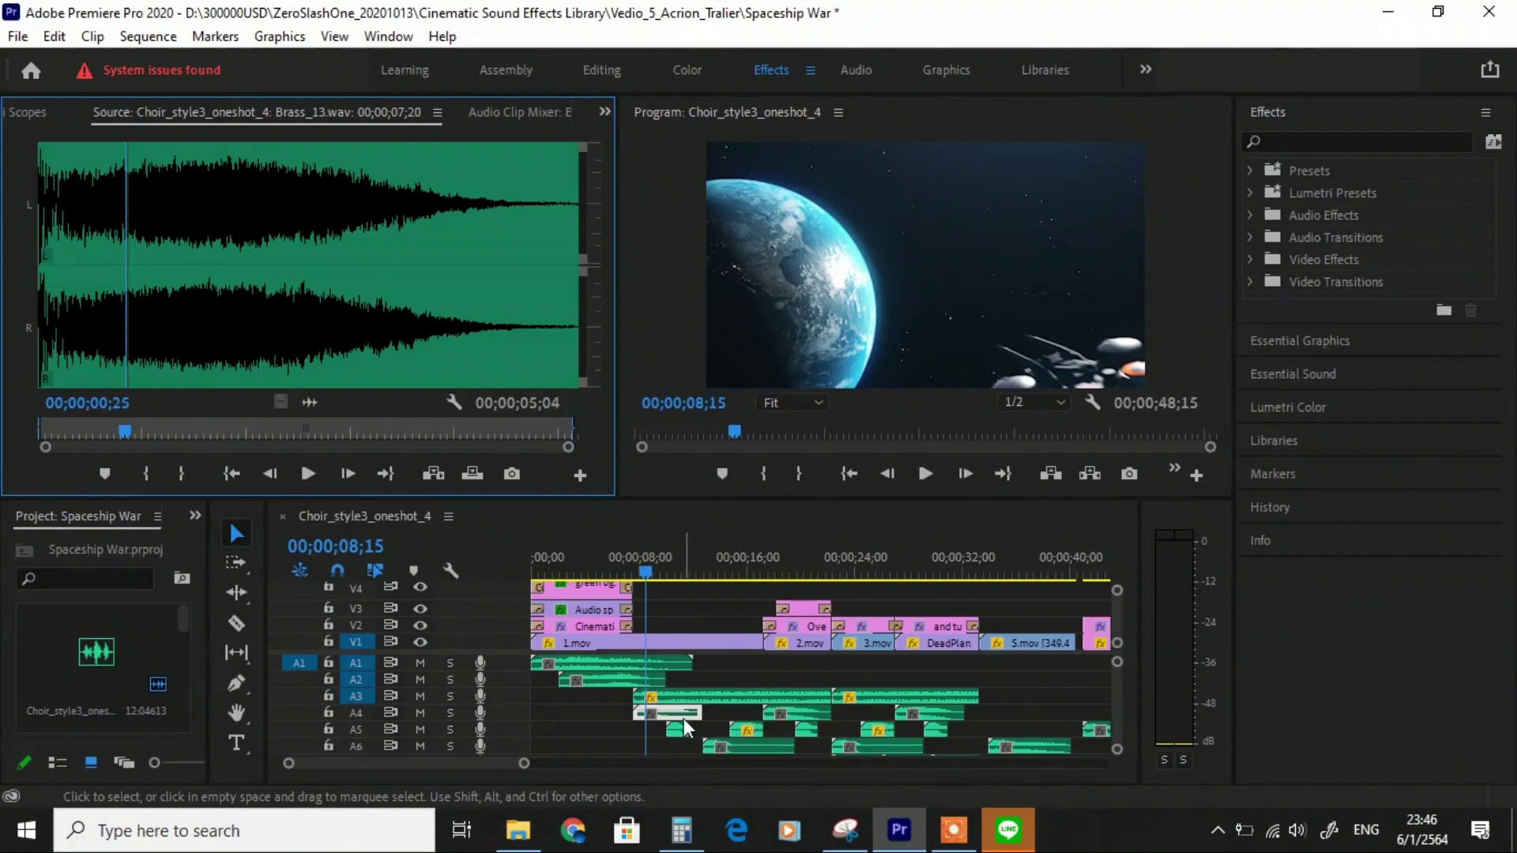
double_click(681, 724)
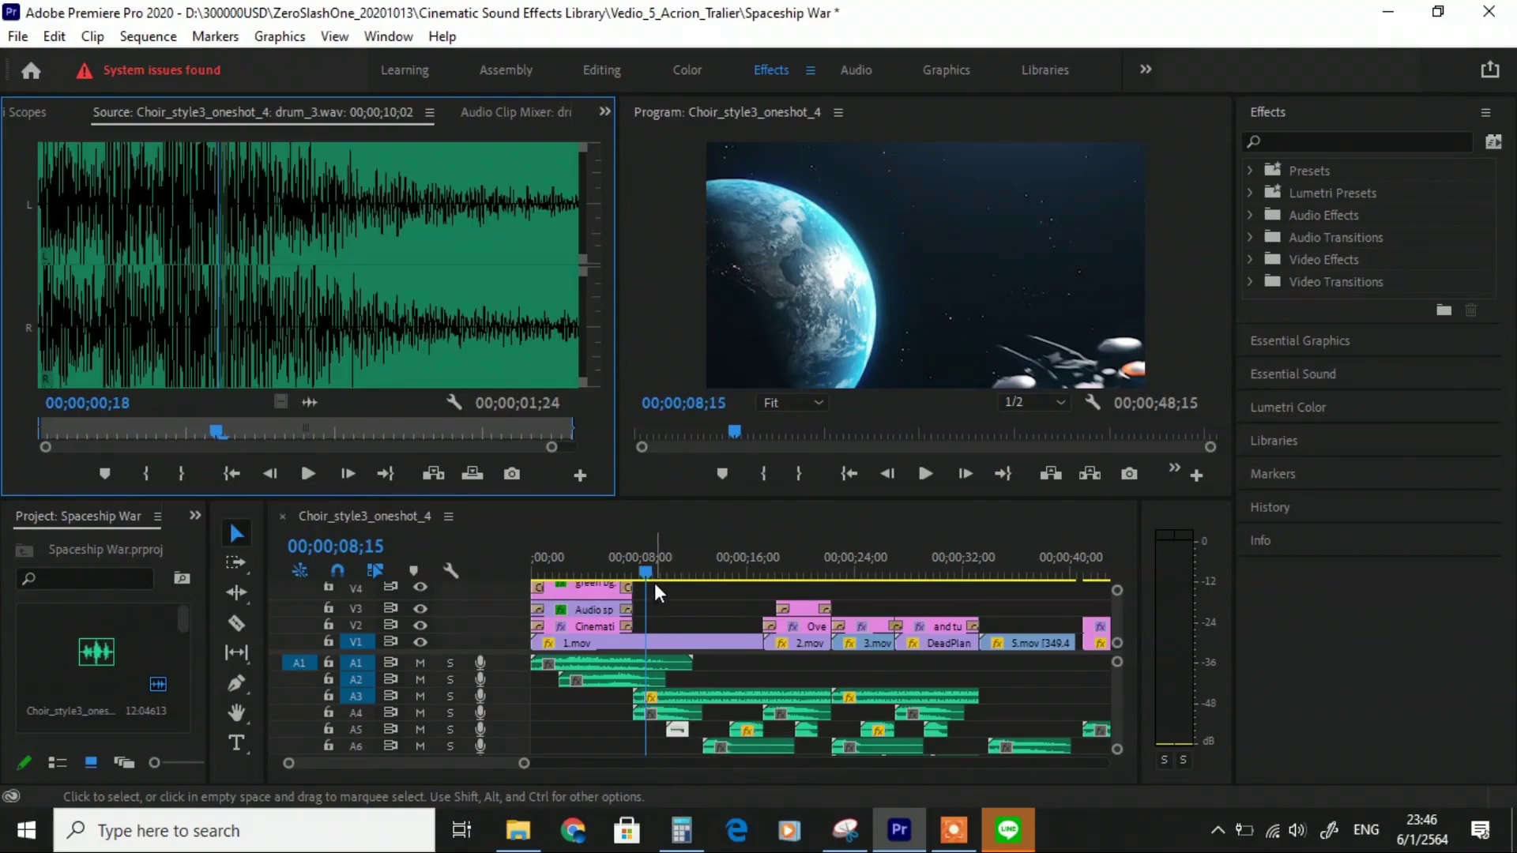
left_click_drag(686, 568, 716, 569)
Step: Preview Brass_10 and drum_2, scrub to 00;00;18;22, and load the later Brass_13 clip on A4
double_click(747, 747)
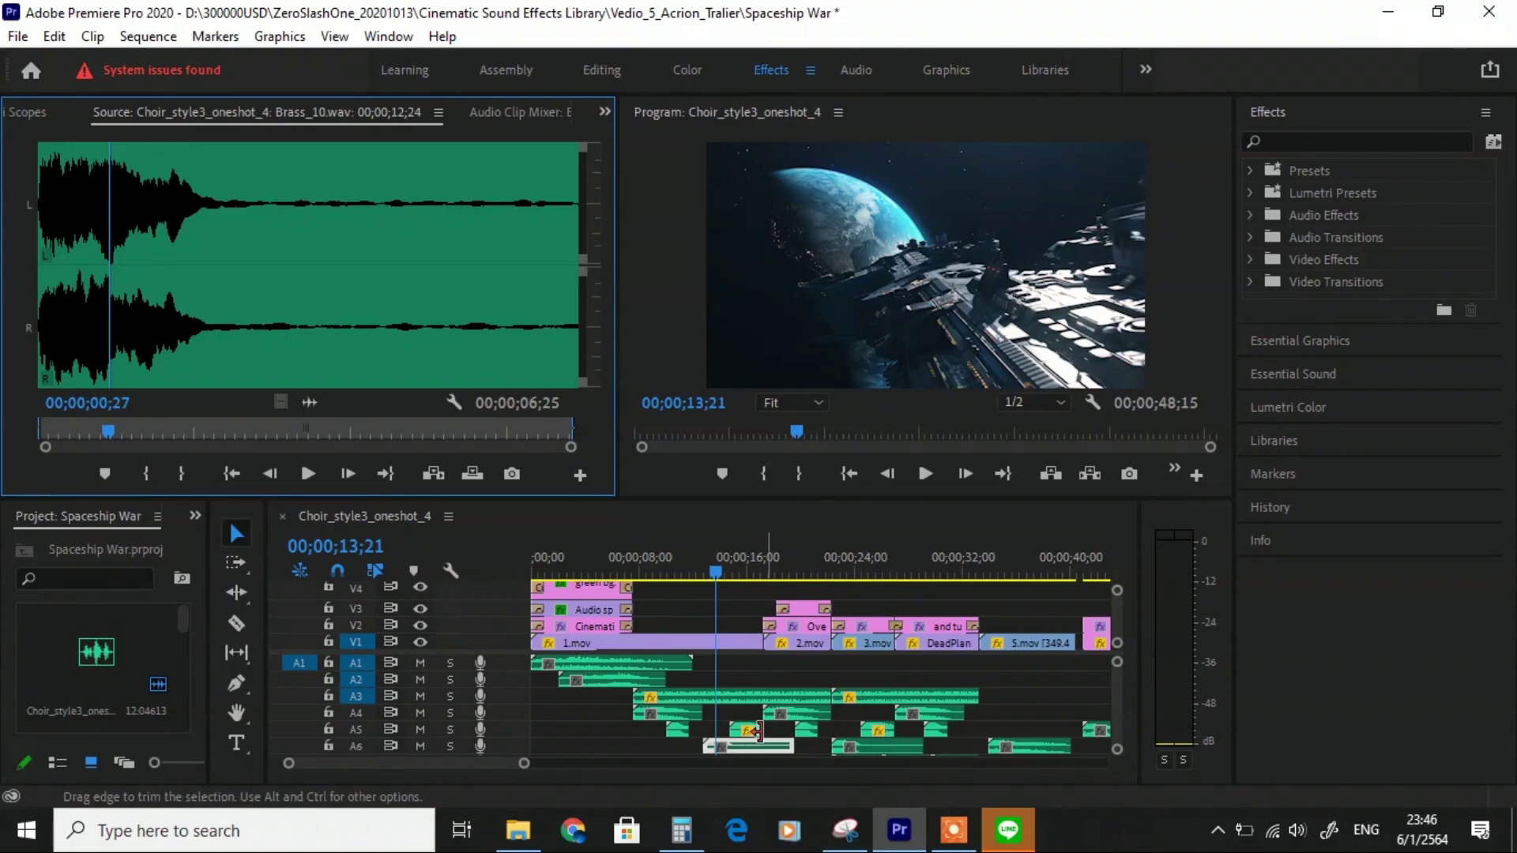
double_click(759, 733)
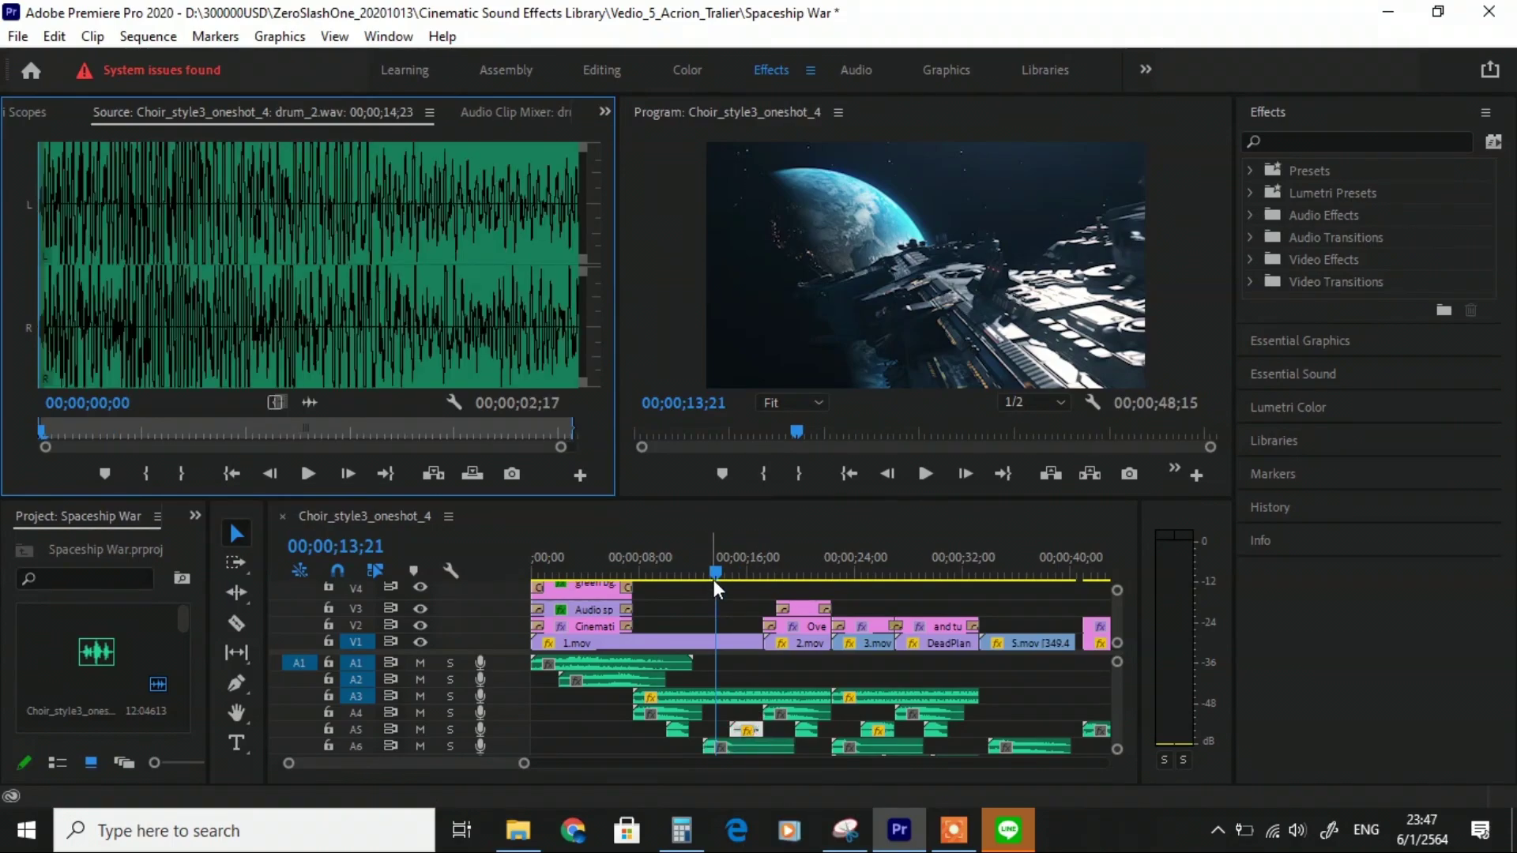
left_click(740, 576)
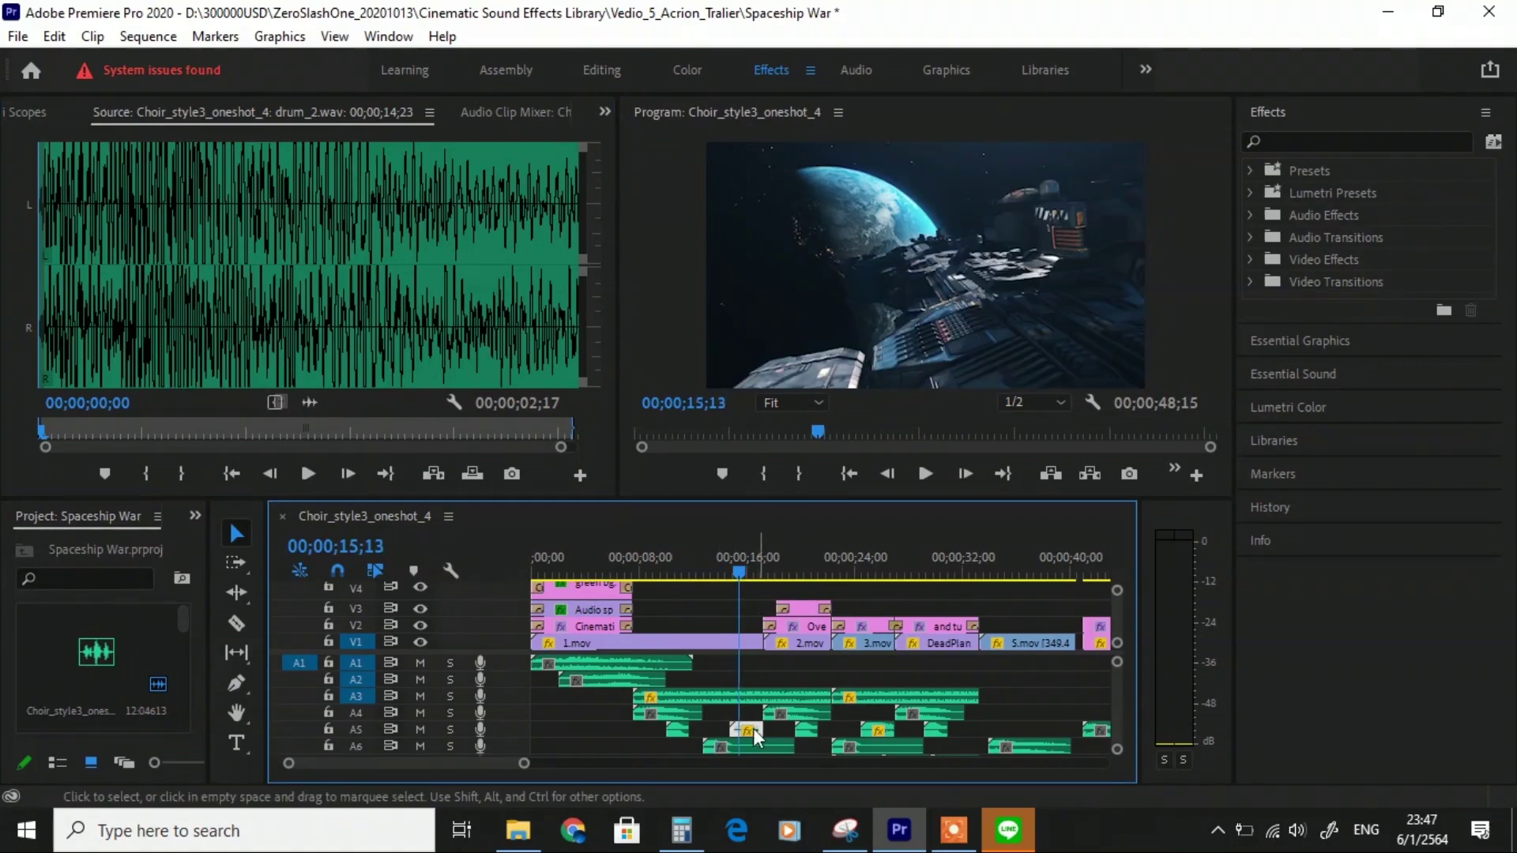
left_click(747, 698)
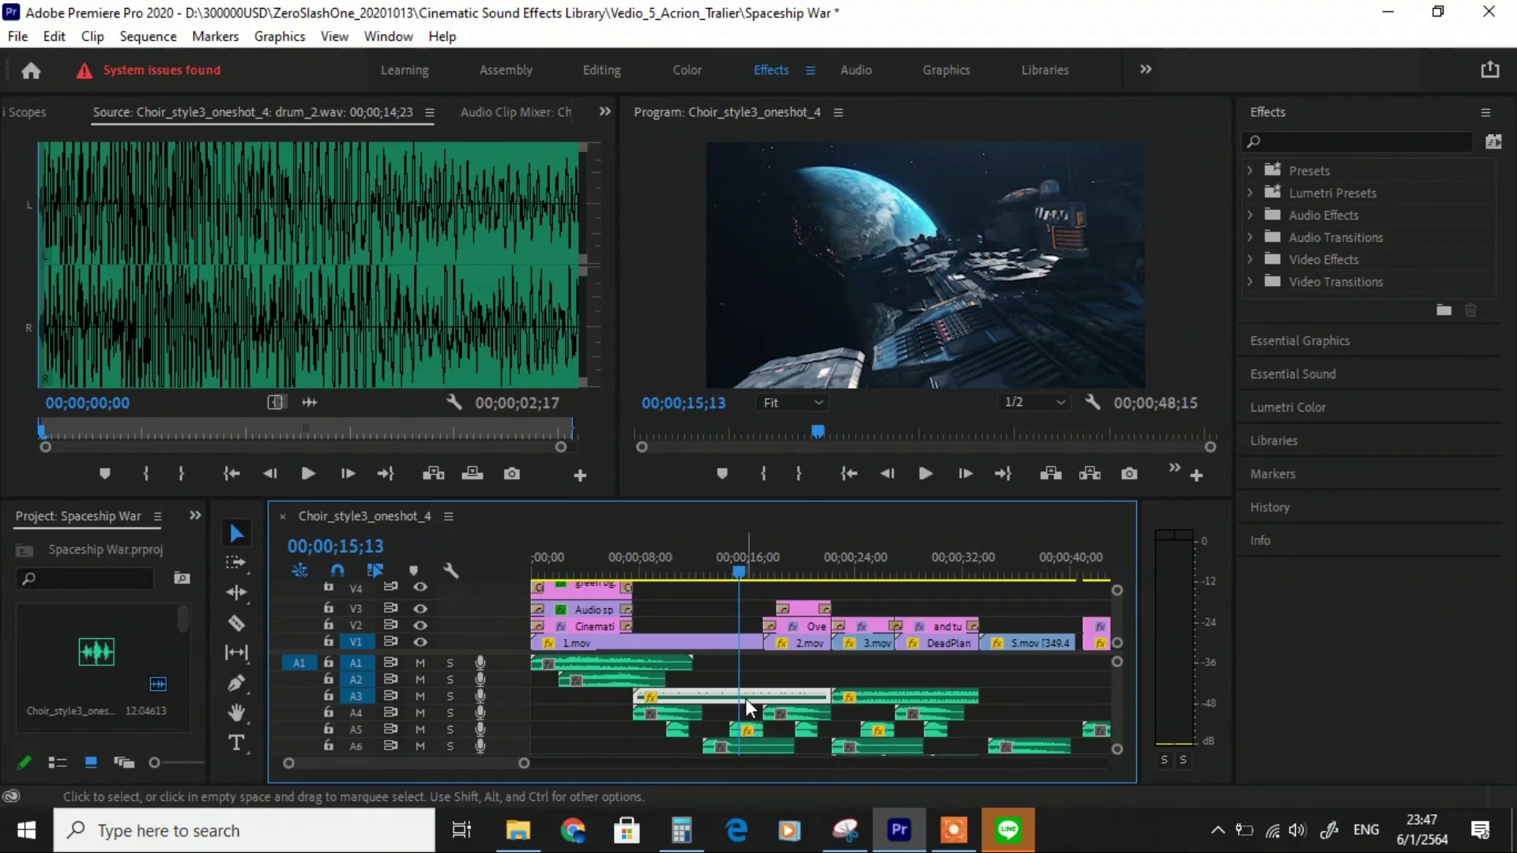
left_click_drag(743, 570, 784, 572)
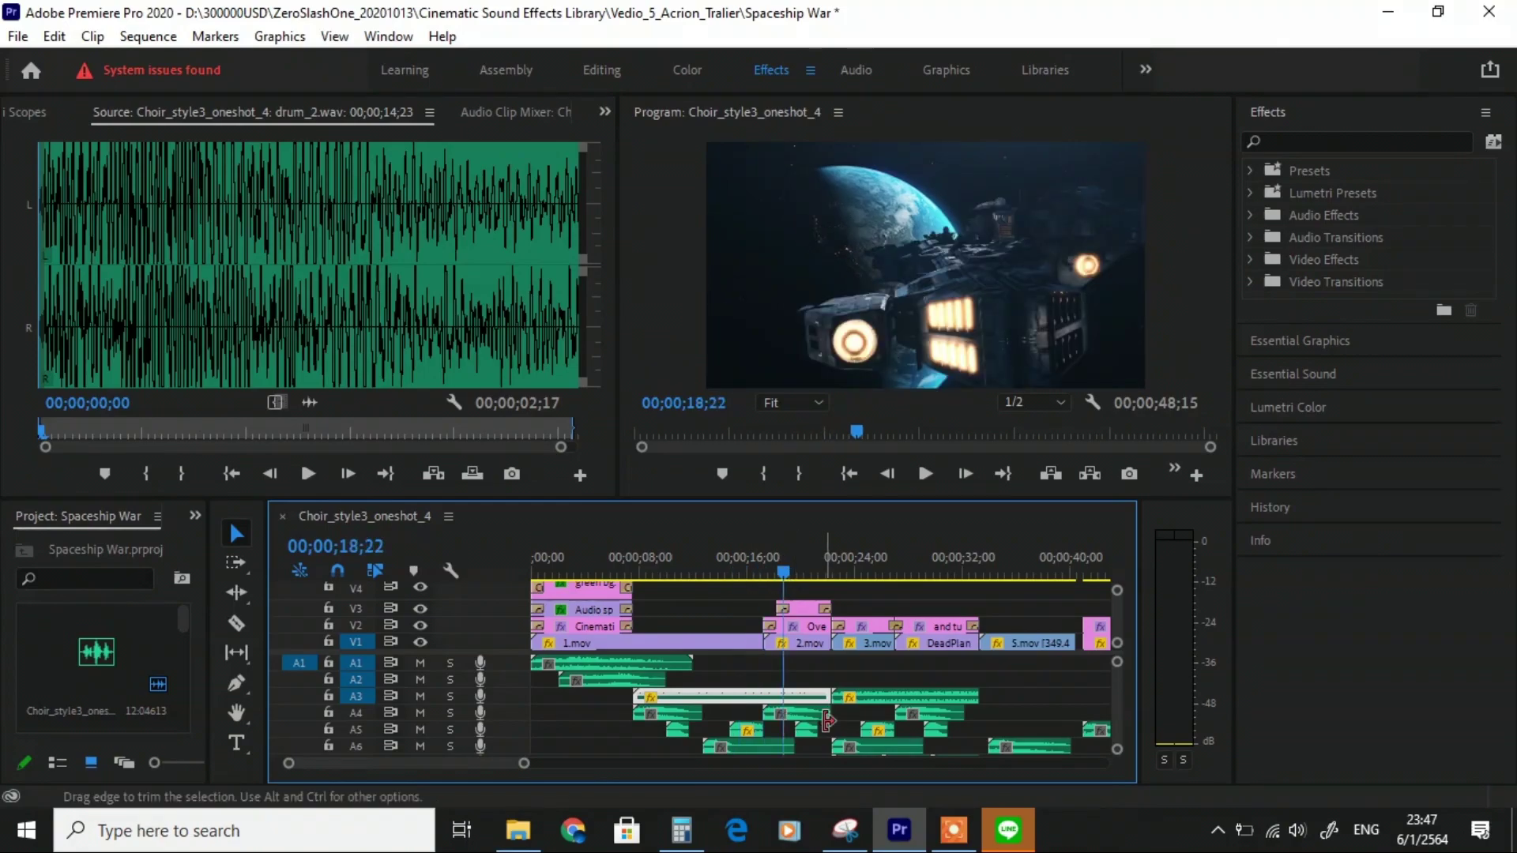
double_click(811, 715)
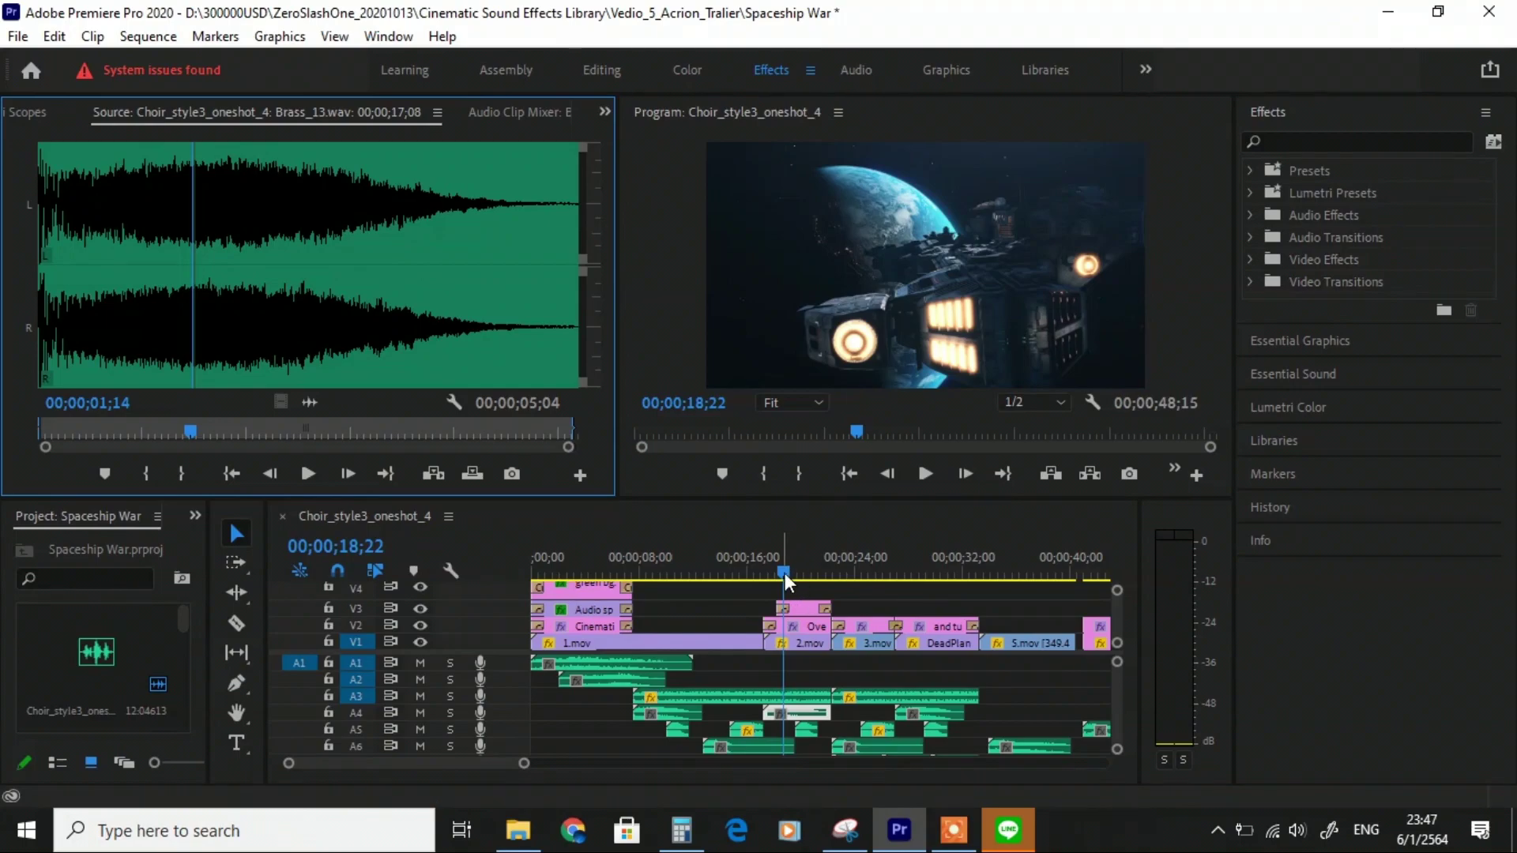
Step: Scrub to about 36 seconds and load the Soft_hit_8 clip at the end of A5 for preview
left_click_drag(883, 584, 1017, 599)
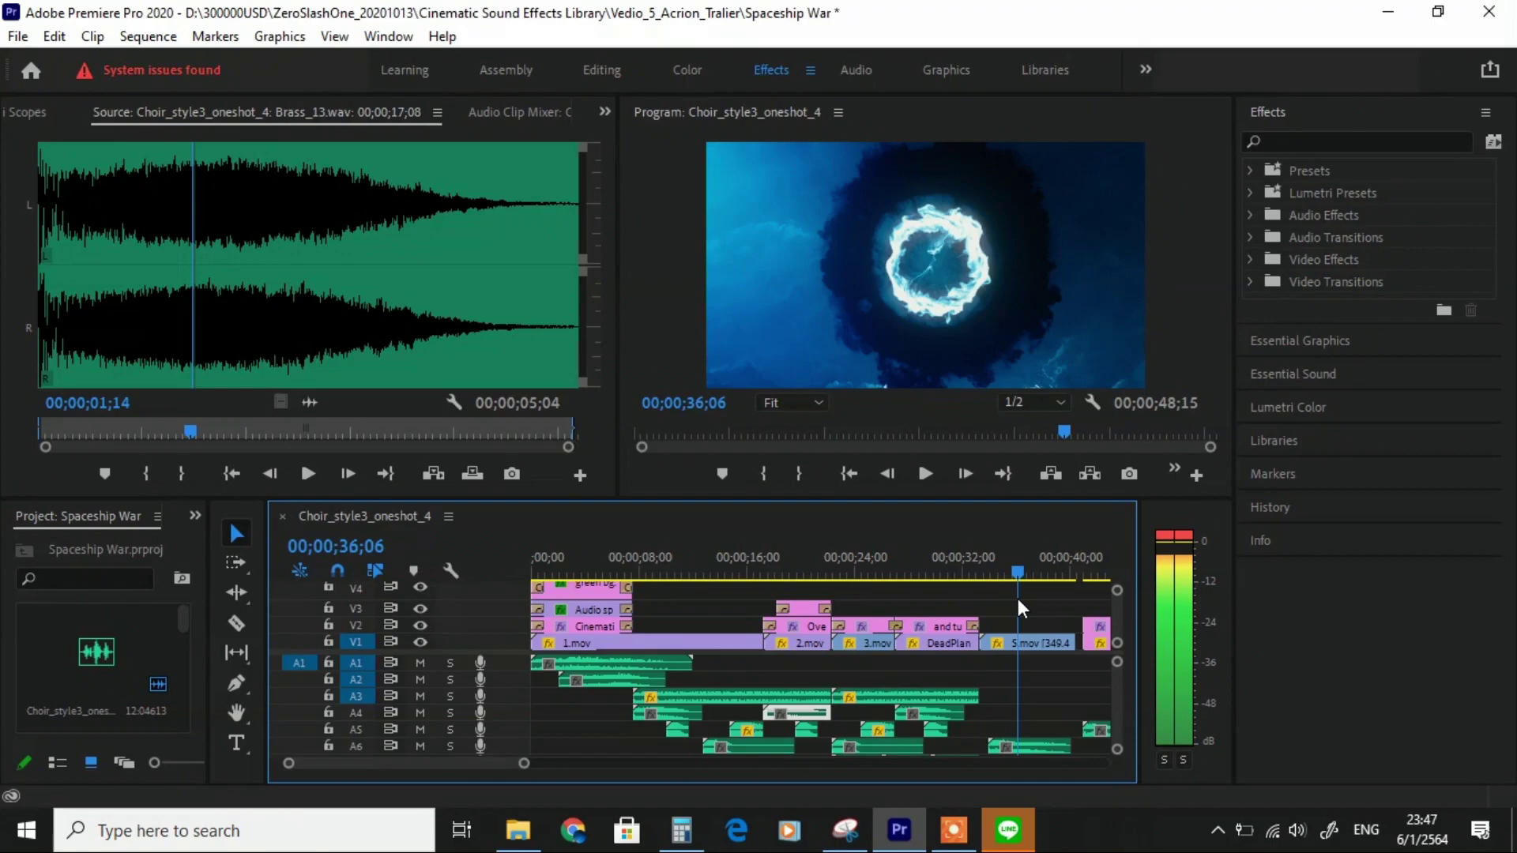
left_click(1041, 743)
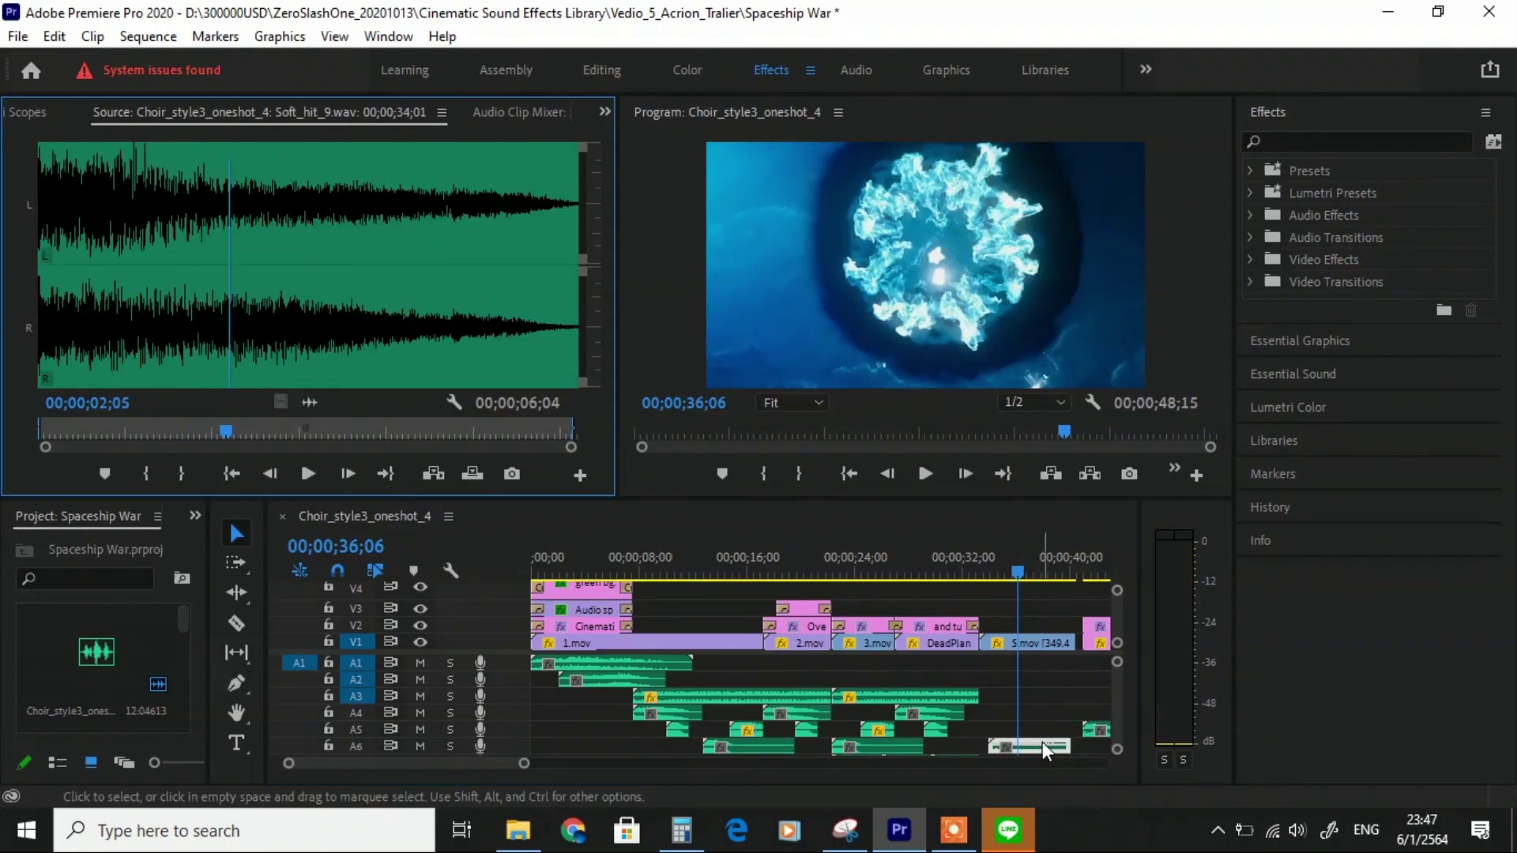
double_click(1099, 730)
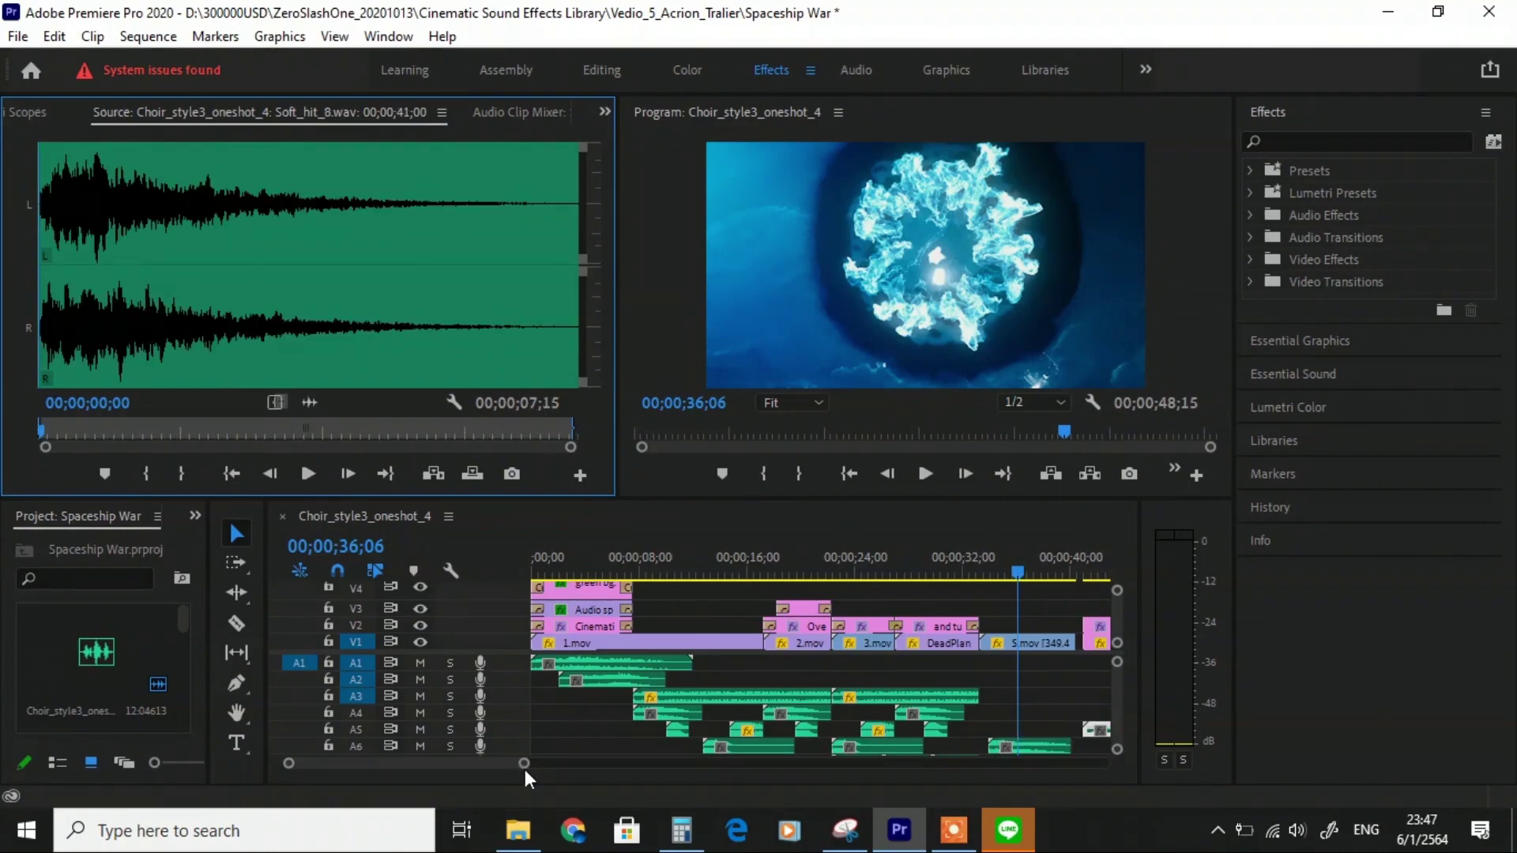
Step: Show the whole sequence, load Drum_Loop_4 from A7 at 00;00;30;29, and scrub to the website end card
left_click_drag(525, 764, 536, 763)
scroll(1107, 707, "down", 2)
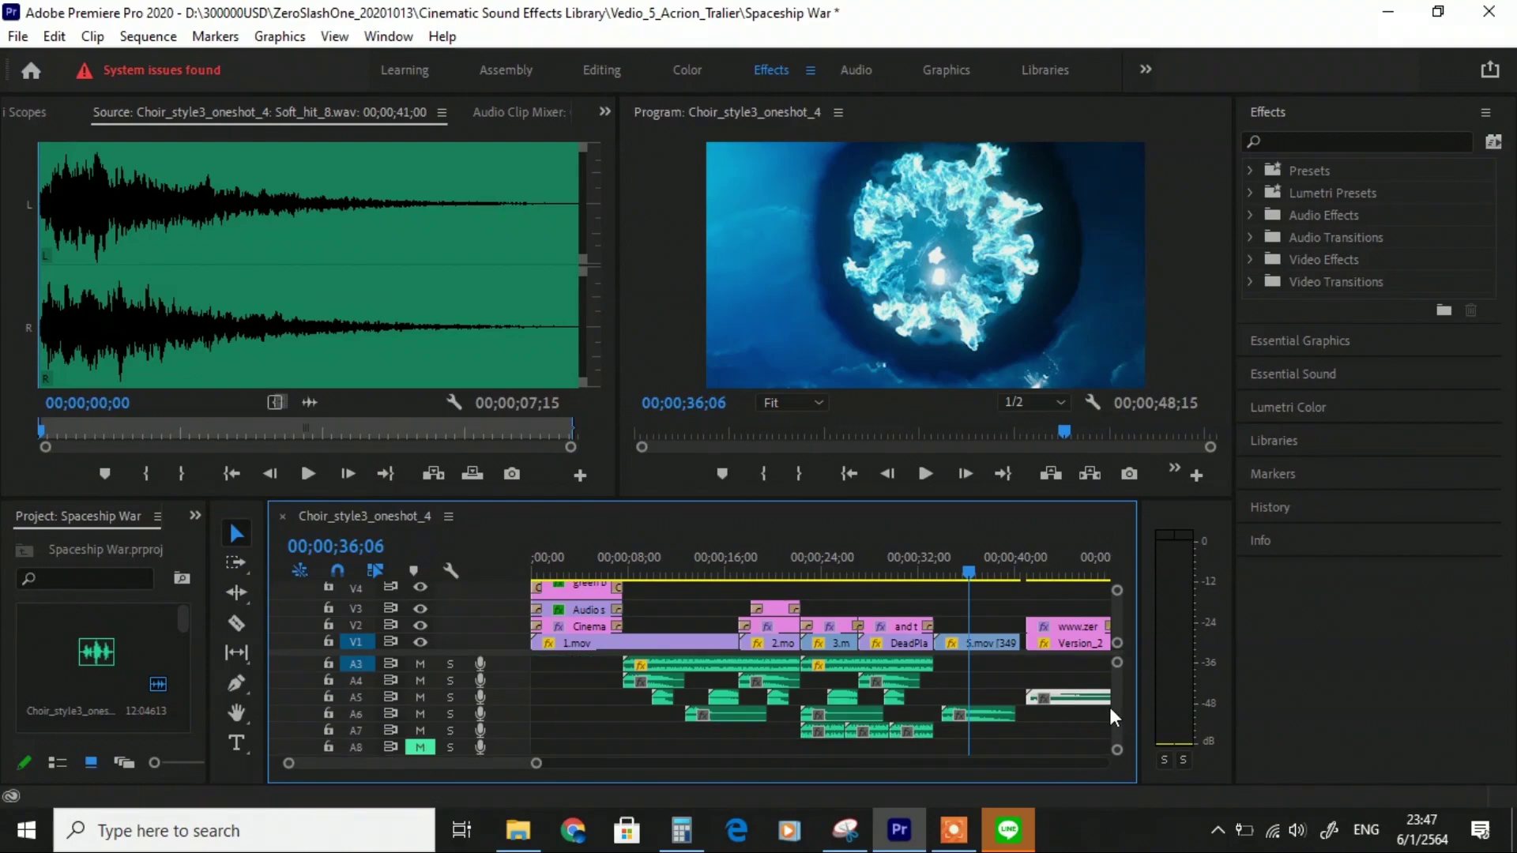
left_click_drag(963, 580, 907, 571)
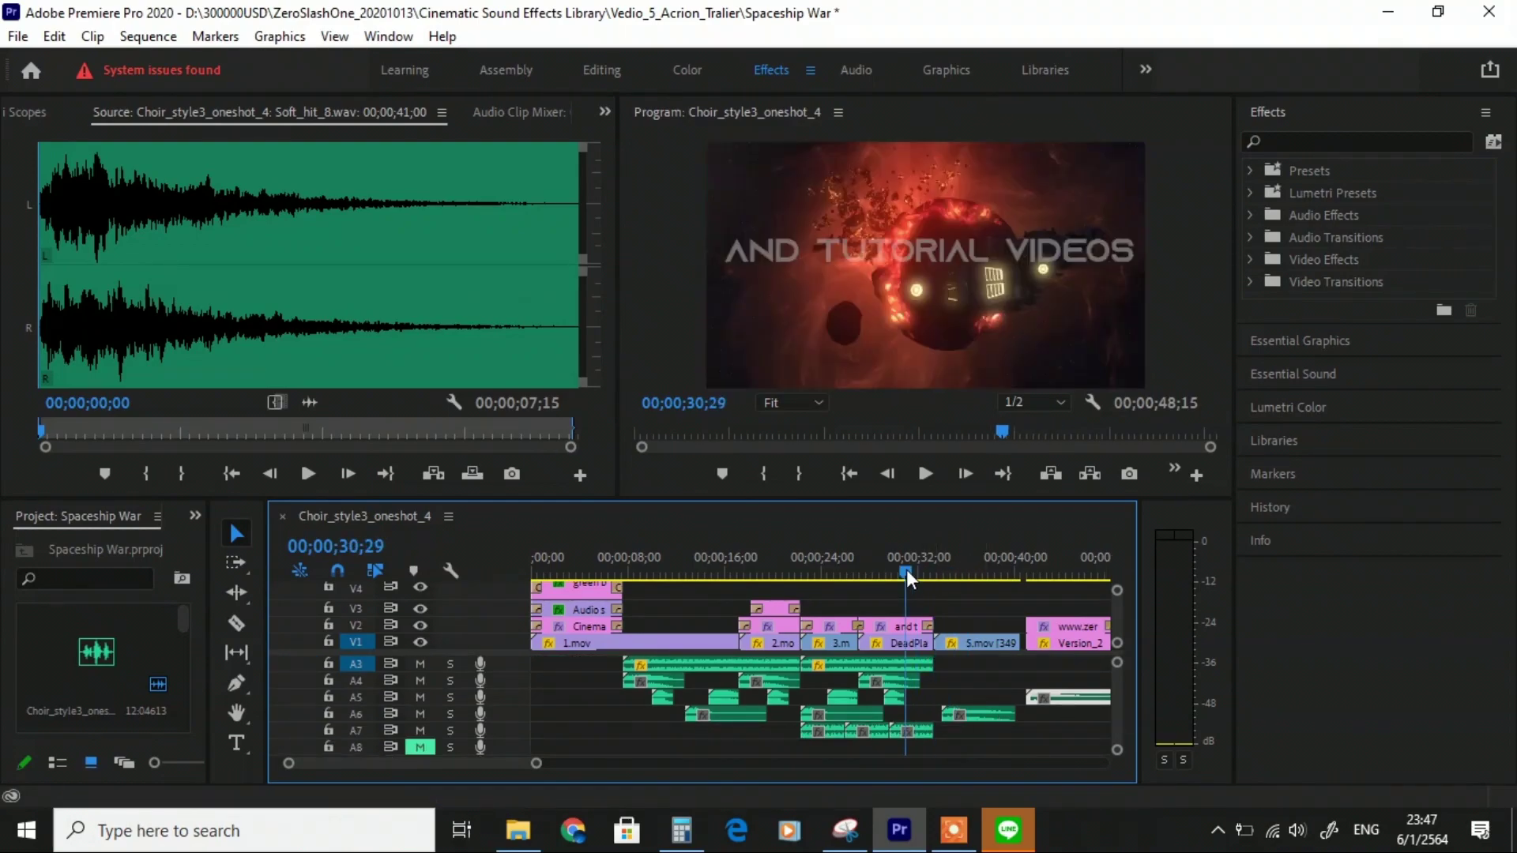
left_click(923, 731)
double_click(922, 729)
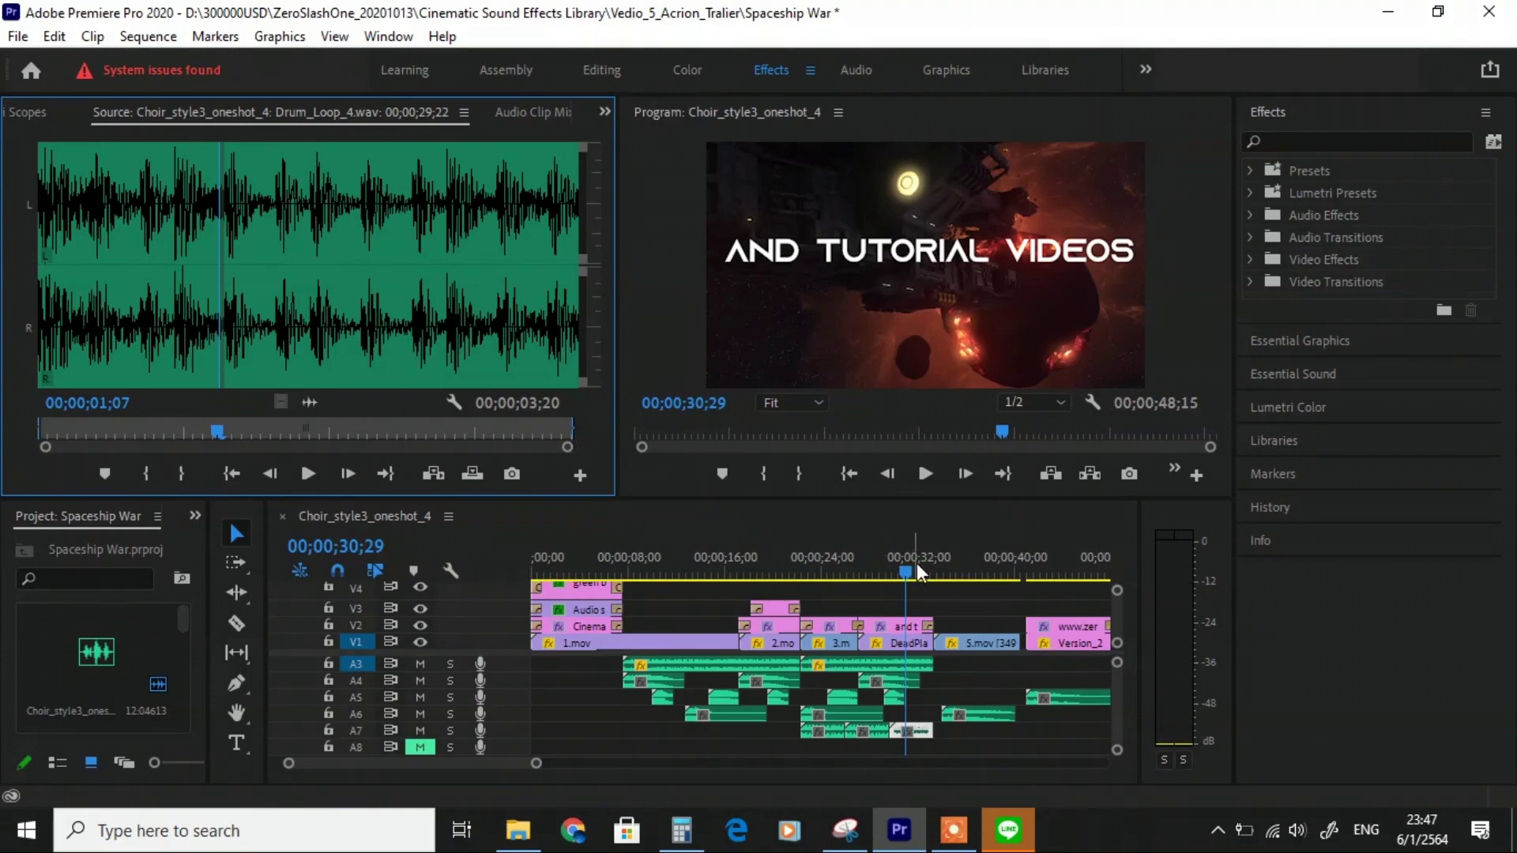
left_click_drag(918, 567, 1032, 557)
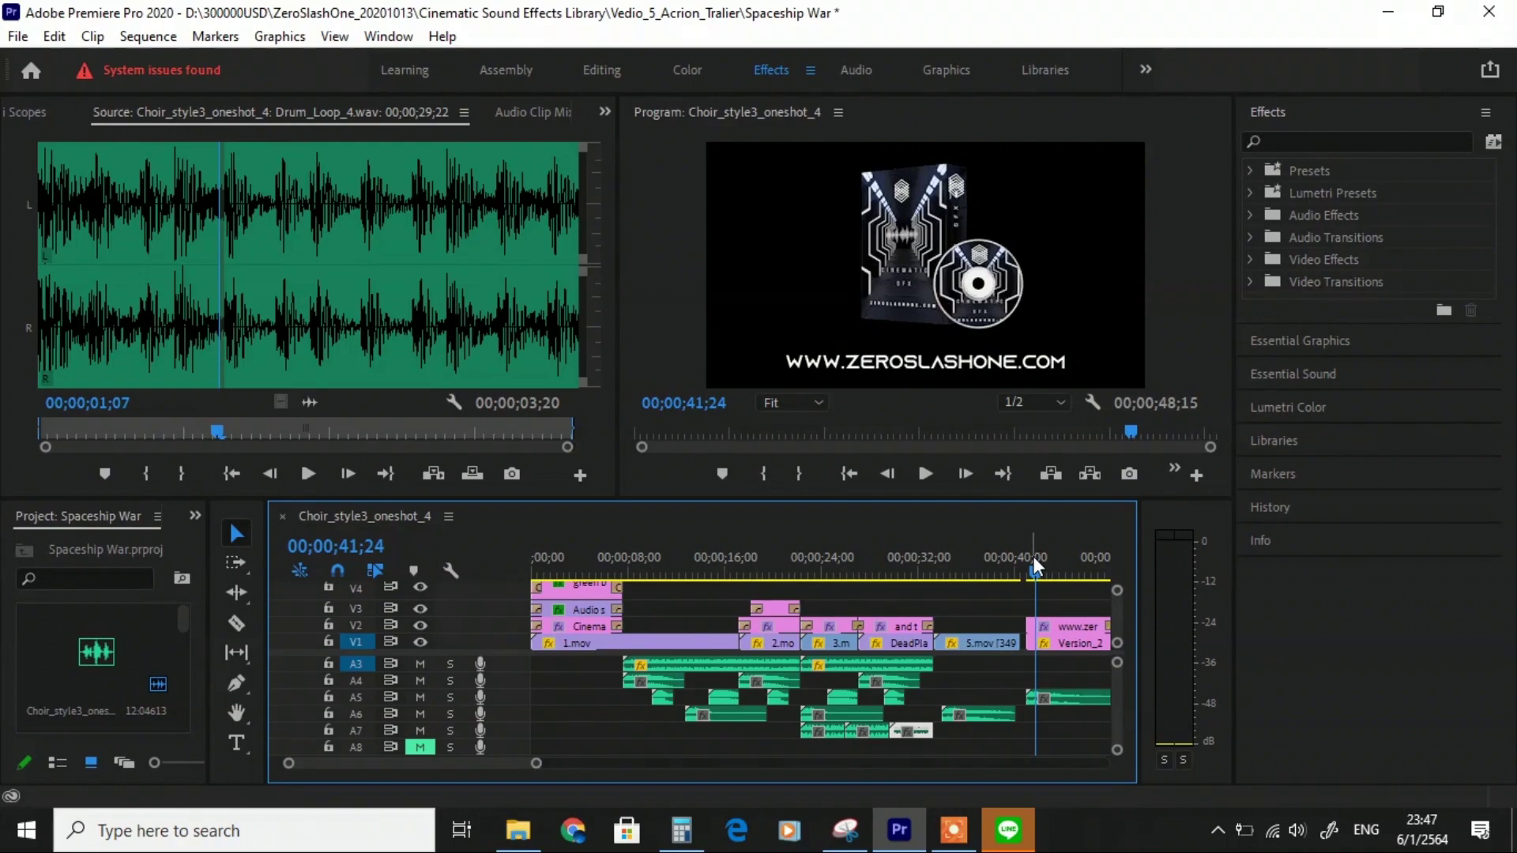